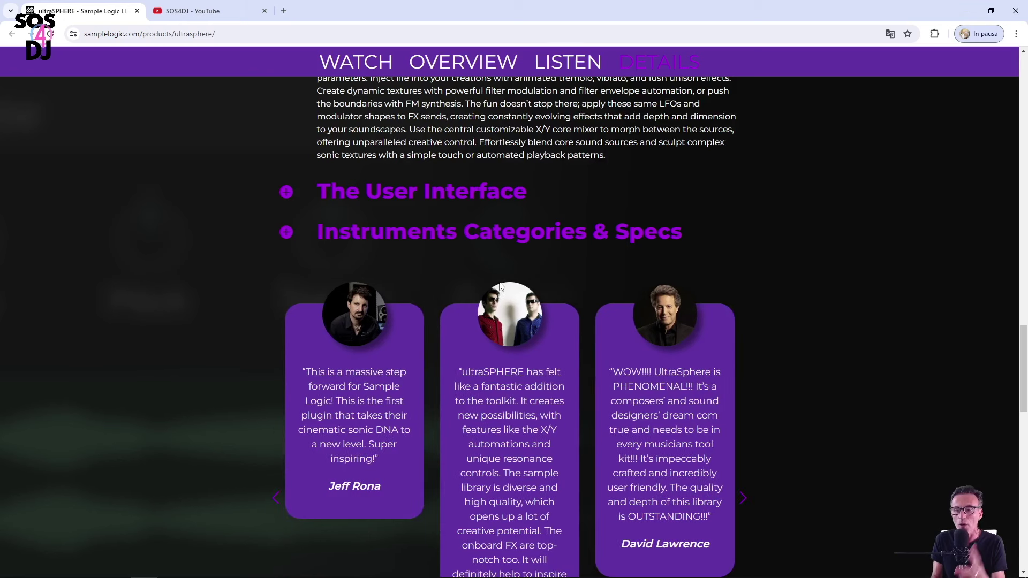
Step: Review the ultraSPHERE product page from the instrument details down to the price and limited-time offer
scroll(497, 291, "up", 2)
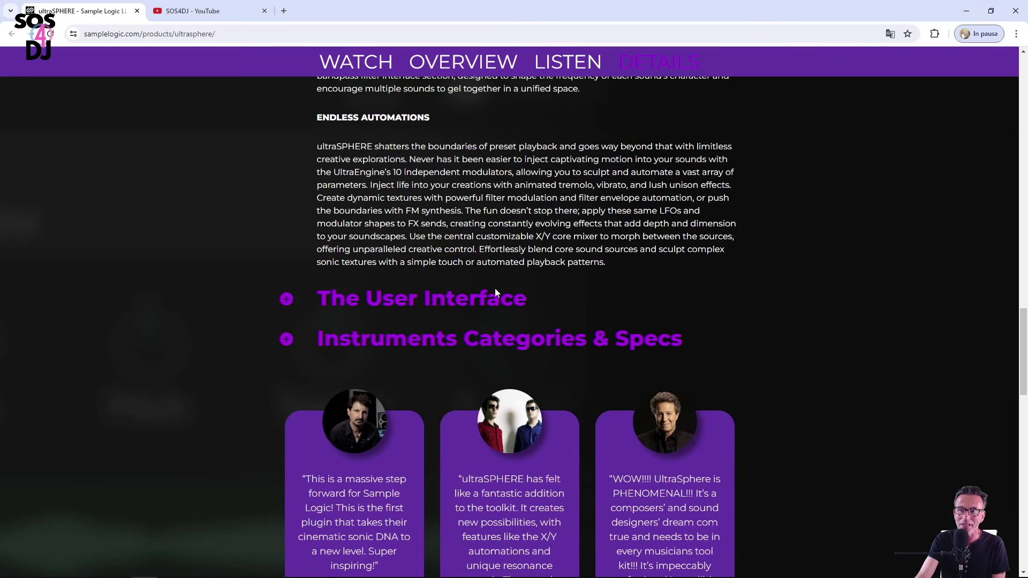
scroll(764, 405, "down", 9)
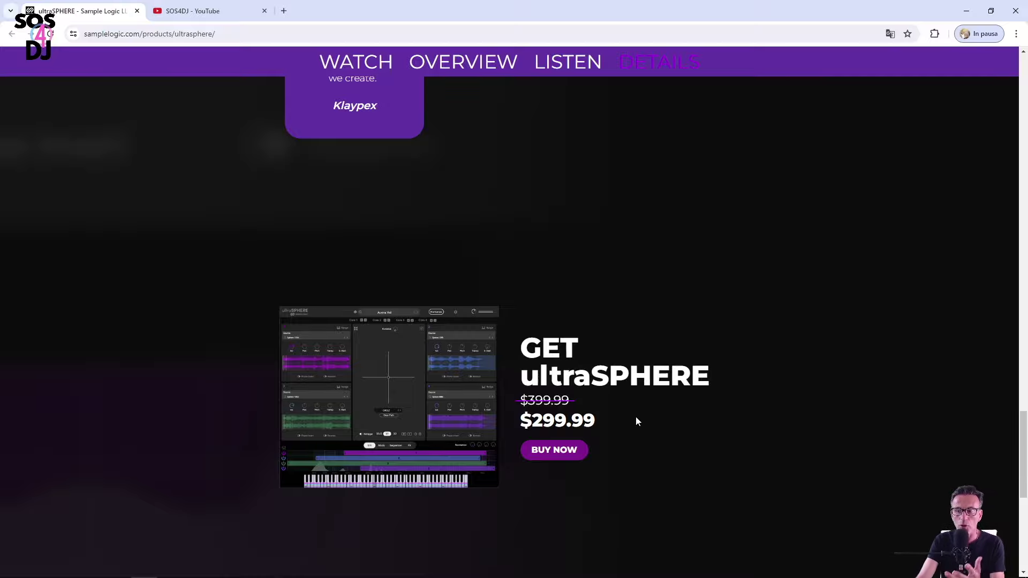
scroll(636, 417, "down", 1)
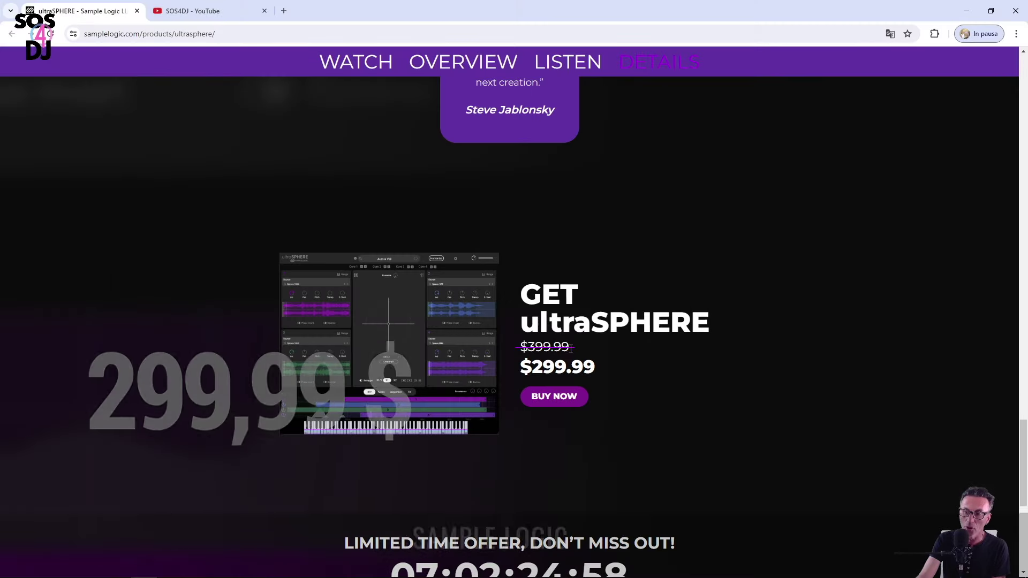
scroll(579, 355, "down", 2)
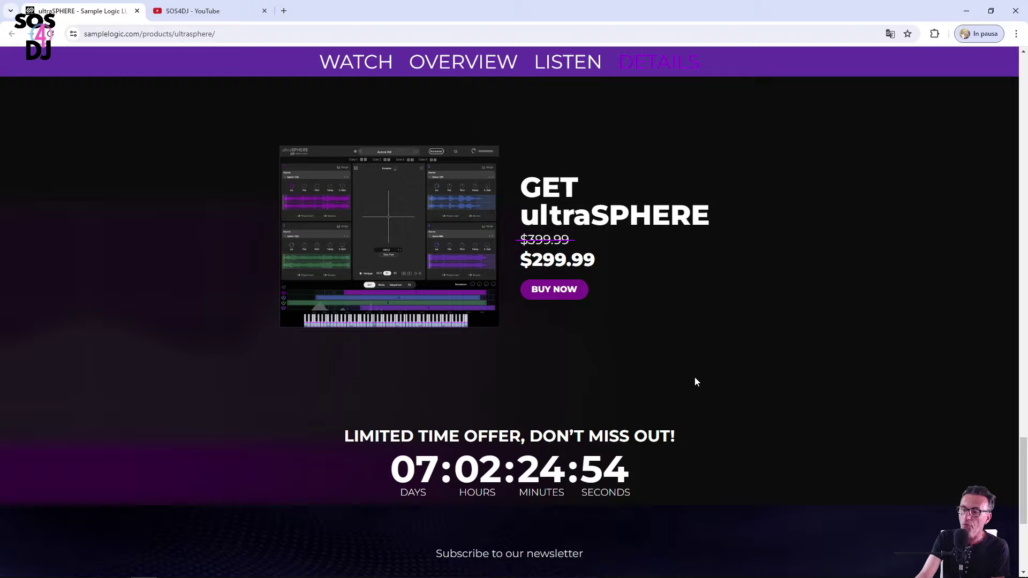
scroll(696, 382, "up", 2)
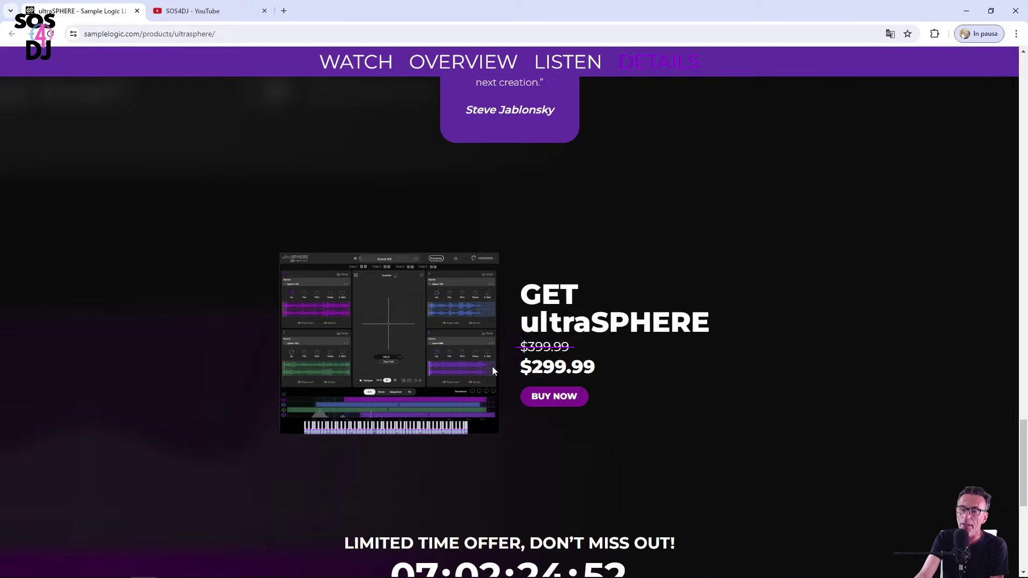
scroll(517, 402, "down", 6)
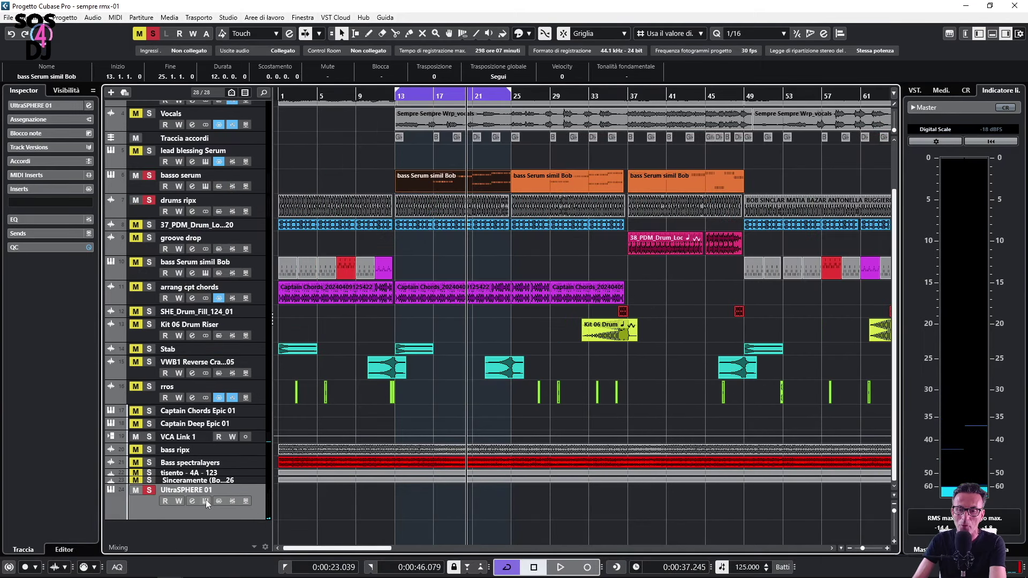
Step: Switch to Cubase, open the UltraSPHERE 01 track's instrument, and look through the settings of Core 1 to Core 4
left_click(206, 500)
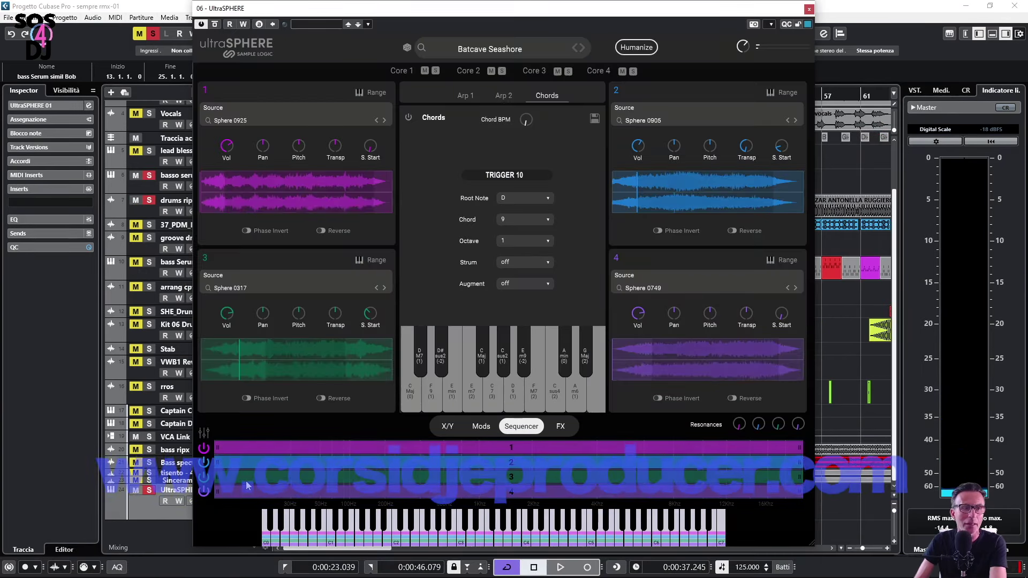
left_click(402, 72)
left_click(468, 72)
left_click(534, 71)
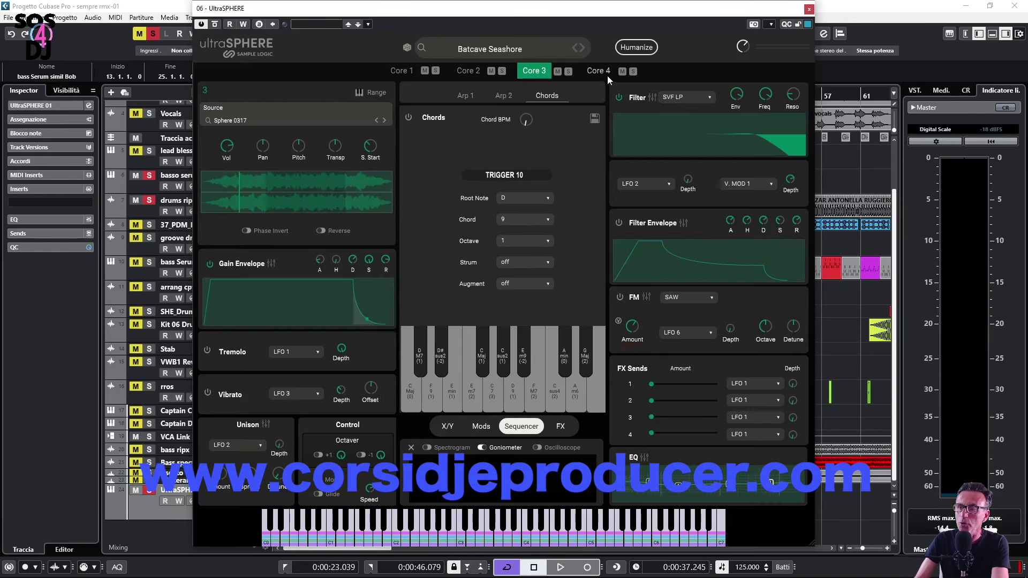
left_click(598, 71)
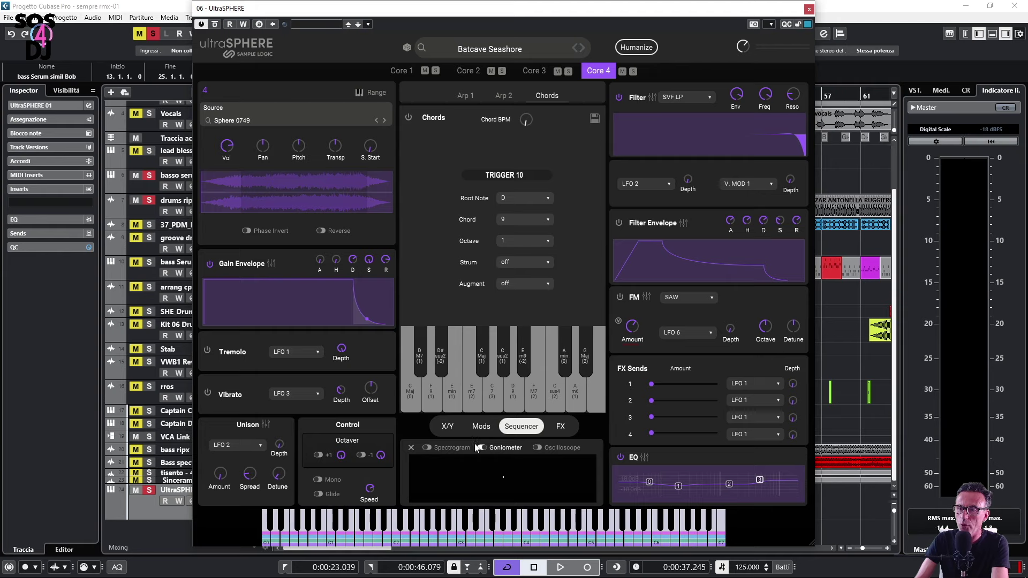
Step: Show the X/Y mixer and step back through the presets from Batcave Seashore to Aurora Veil
left_click(444, 427)
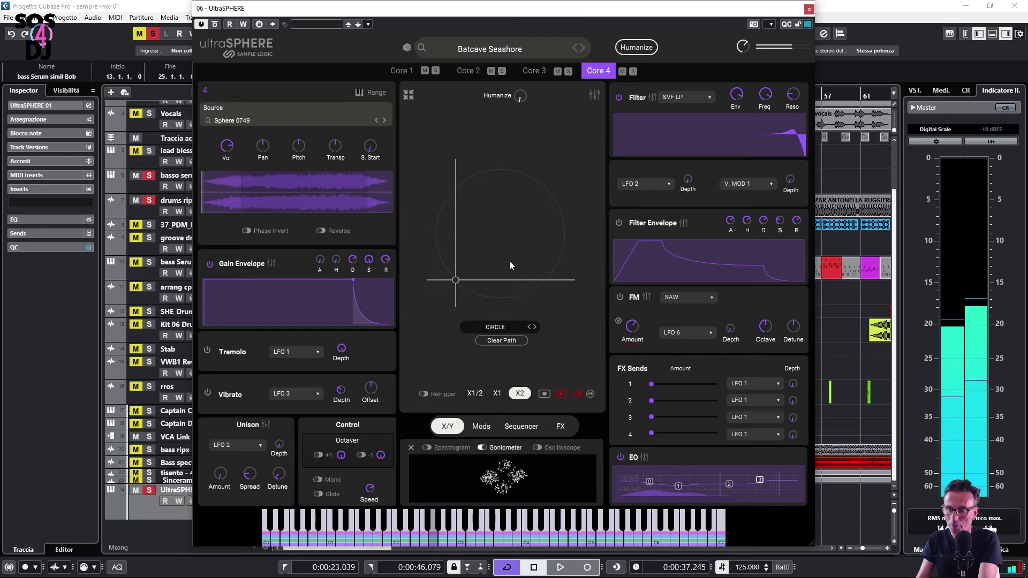
left_click(579, 49)
left_click(580, 51)
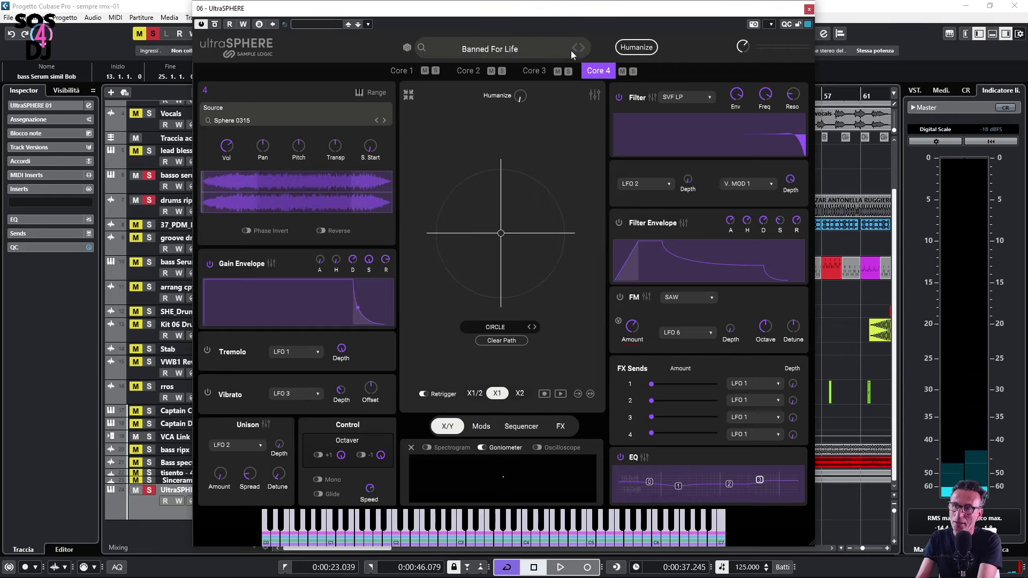
left_click(574, 47)
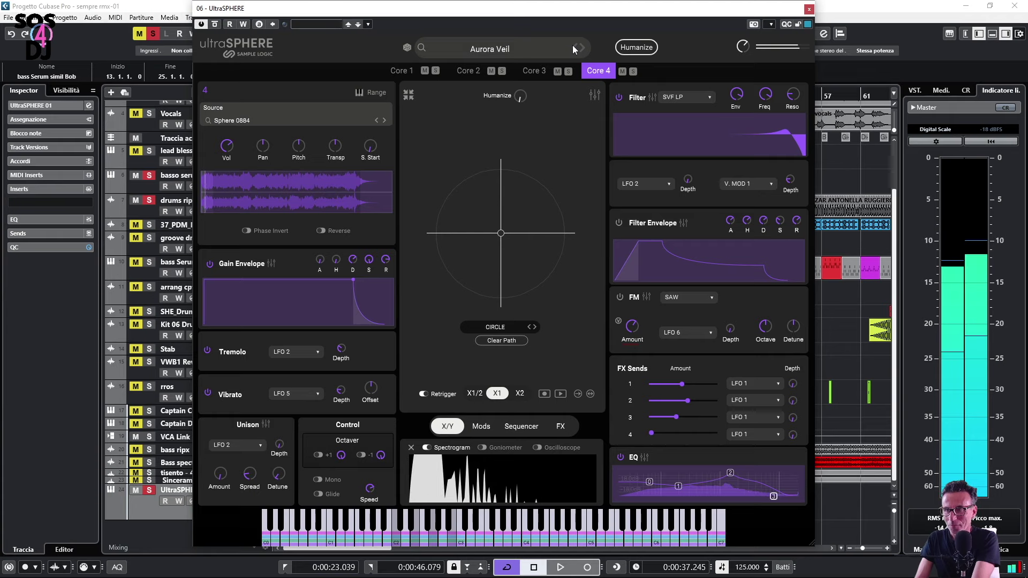
Step: Shift the X/Y mix point up and to the left, set its path to SQUARE, and try adjusting the Humanize amount
left_click_drag(501, 235, 461, 213)
left_click(535, 326)
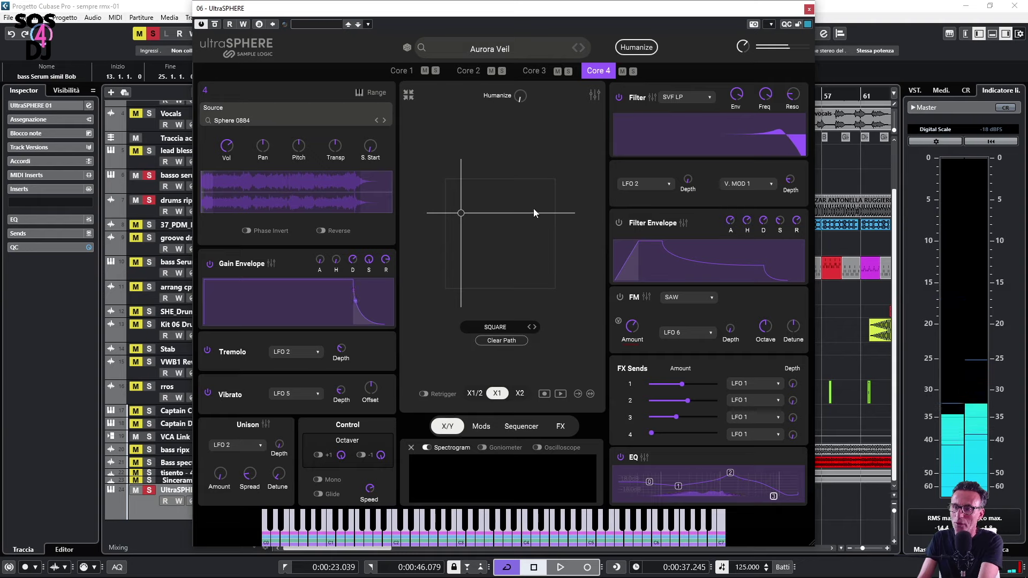
left_click_drag(520, 97, 465, 117)
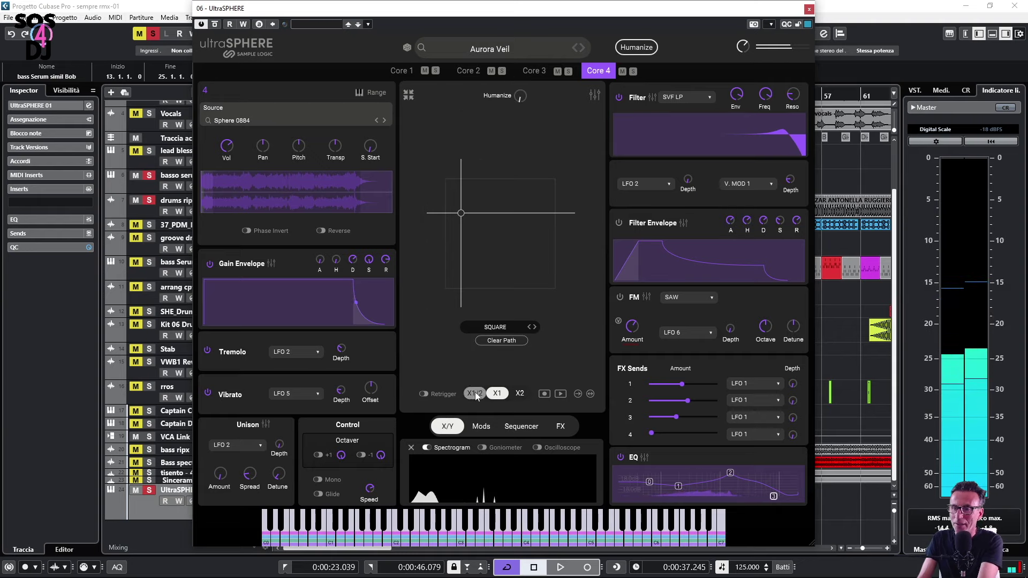
Step: Load the Banned For Life preset and step Core 4 to the source Sphere 0316
left_click(581, 49)
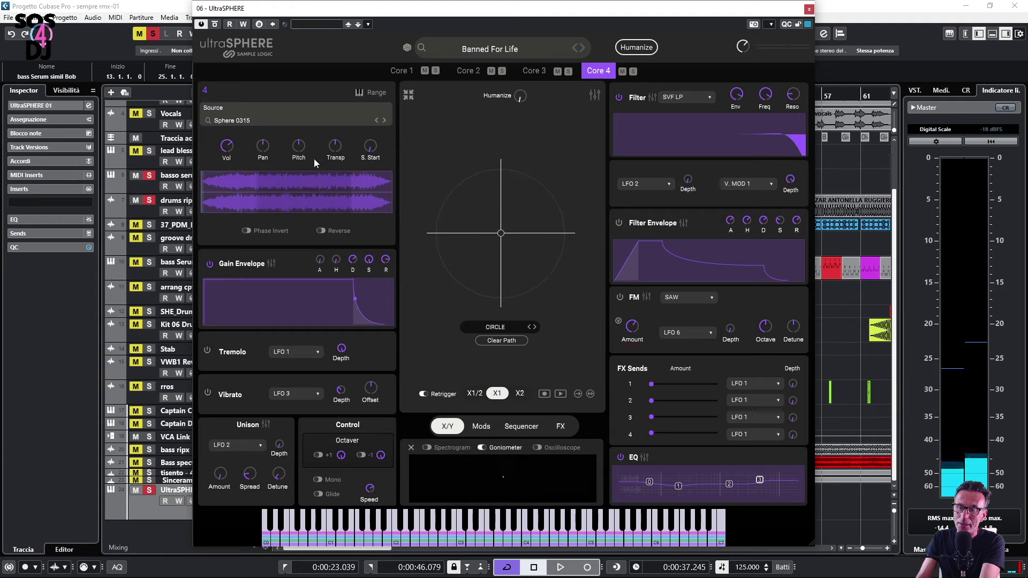
left_click(384, 121)
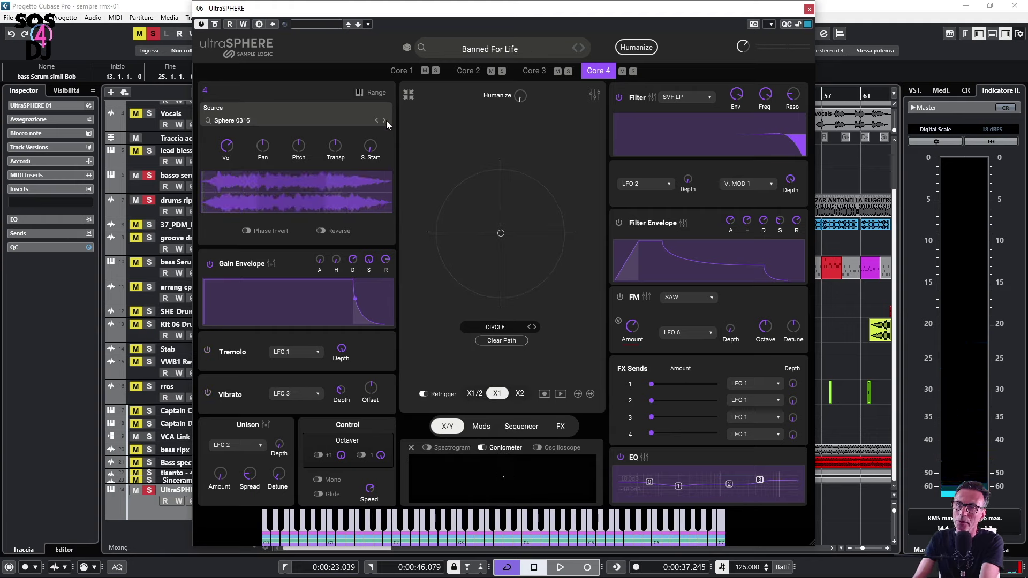
Step: Open the Source Browser and look through the sources assigned to Core 1, Core 2, Core 3 and Core 4
left_click(235, 121)
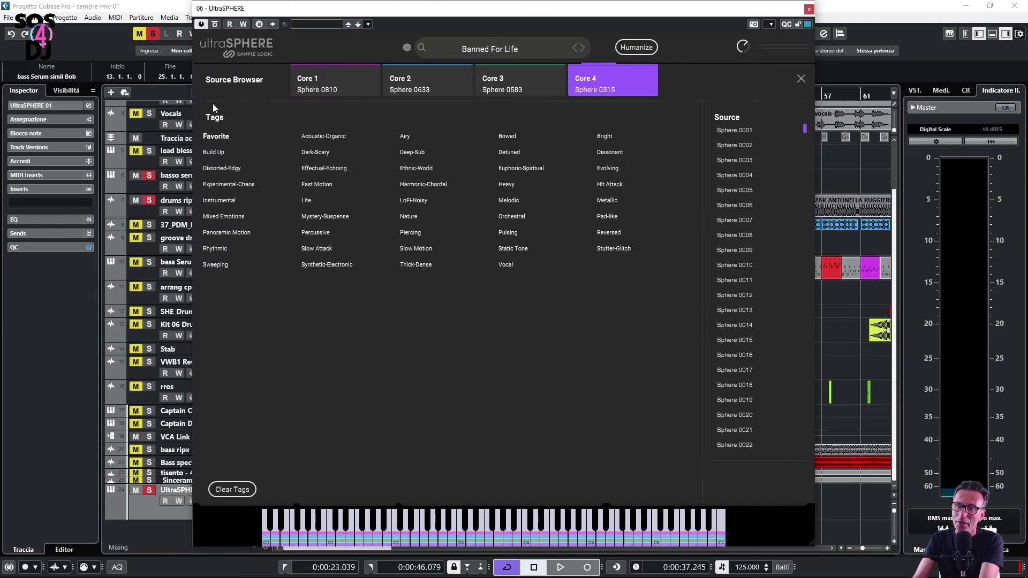
left_click(327, 88)
left_click(415, 91)
left_click(506, 88)
left_click(599, 92)
Step: Filter Core 1's sources by the Build Up tag and assign Sphere 0036
left_click(315, 91)
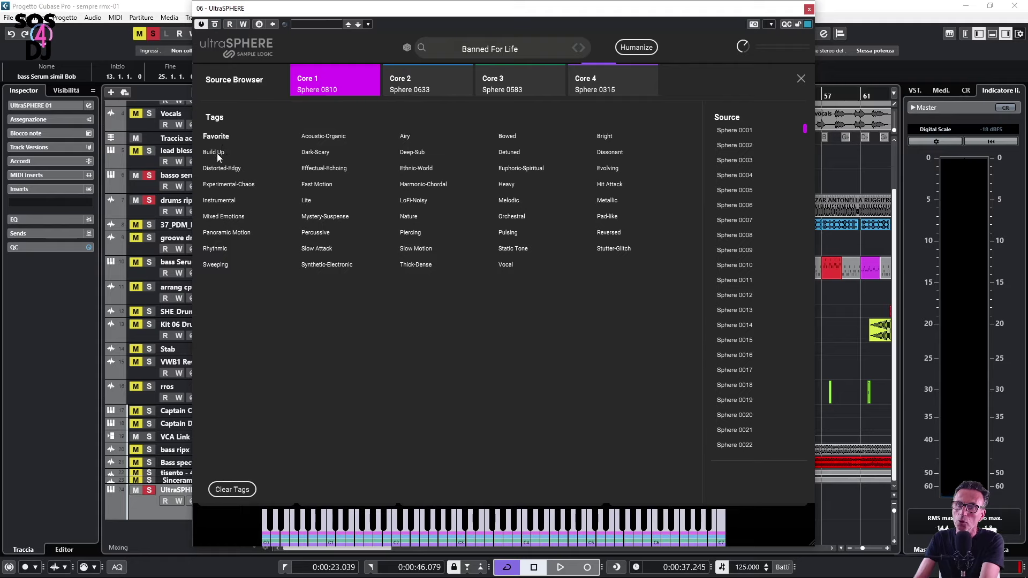
left_click(214, 152)
left_click(321, 154)
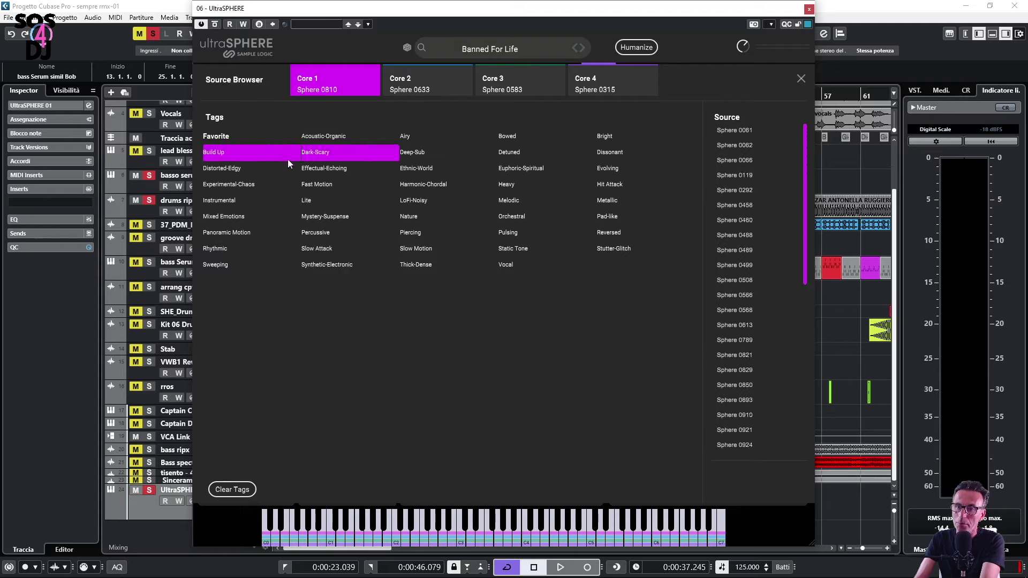
left_click(333, 158)
left_click(728, 161)
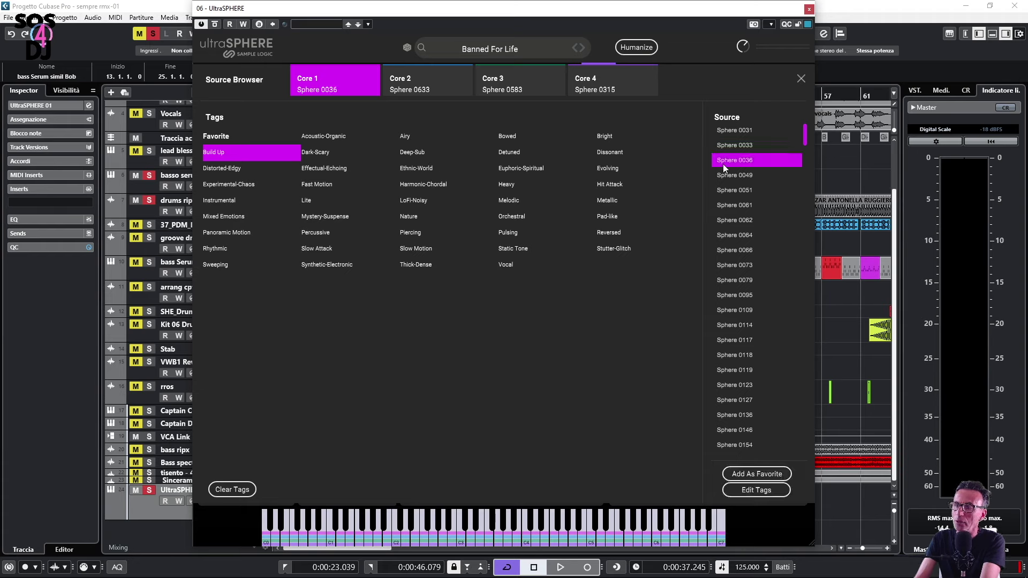
Step: Filter Core 2's sources by Build Up, Mixed Emotions and Nature, and assign Sphere 0597
left_click(428, 91)
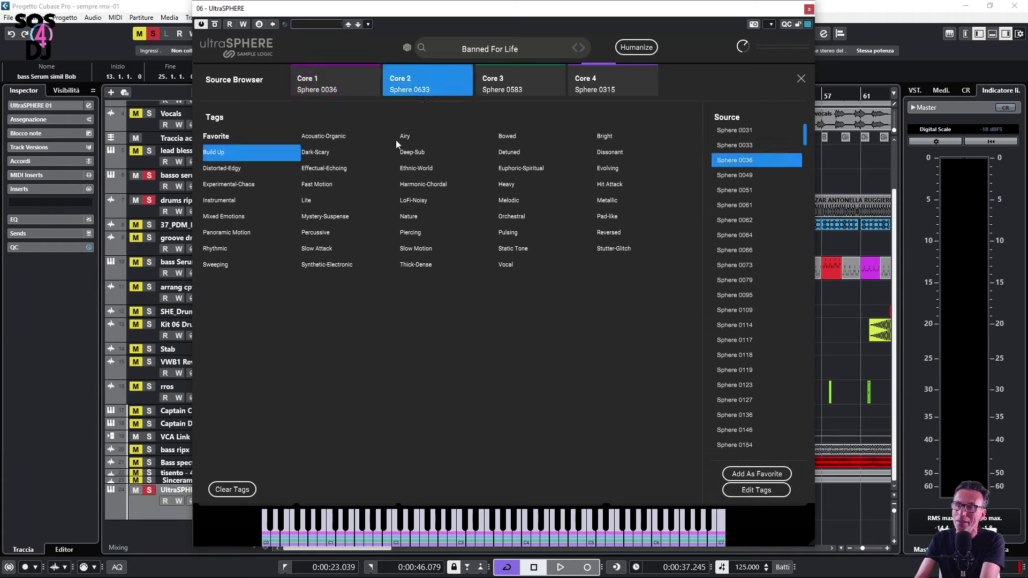
left_click(416, 219)
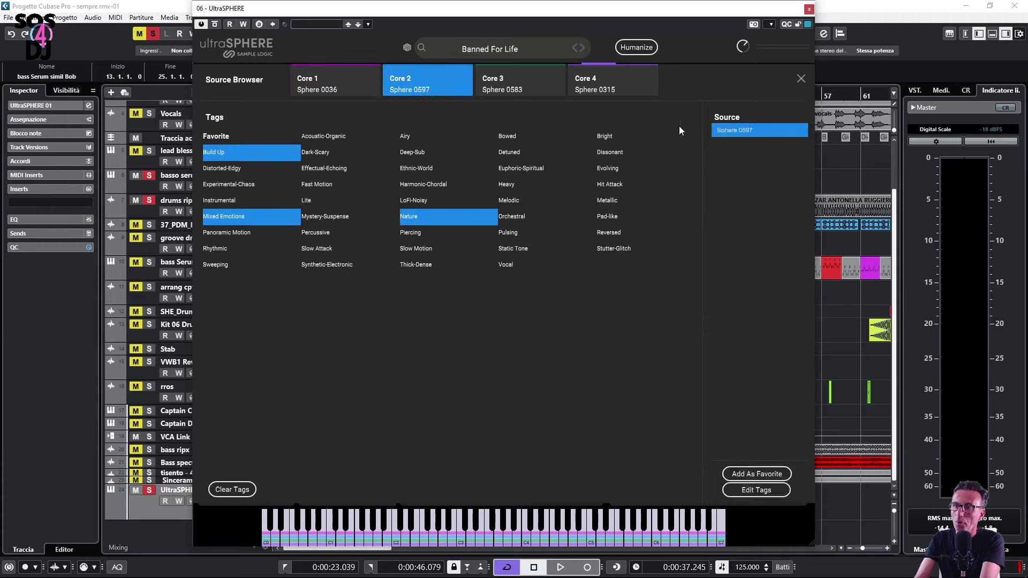
Step: Assign Sphere 0465 to Core 3 using the Distorted-Edgy and Ethnic-World tags, and add Sweeping to the filter
left_click(525, 86)
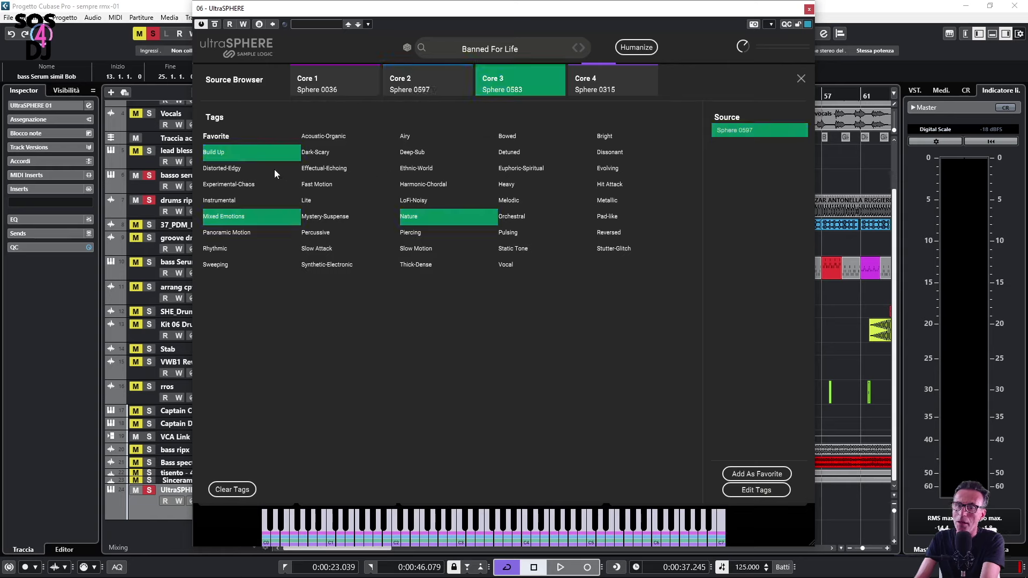
left_click(240, 170)
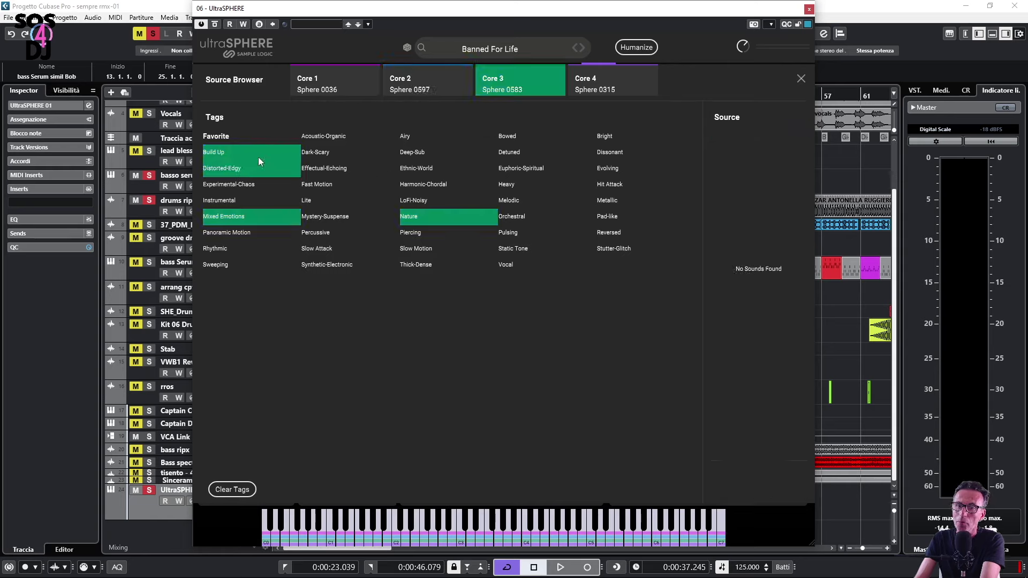
left_click(428, 216)
left_click(243, 218)
left_click(429, 169)
left_click(737, 176)
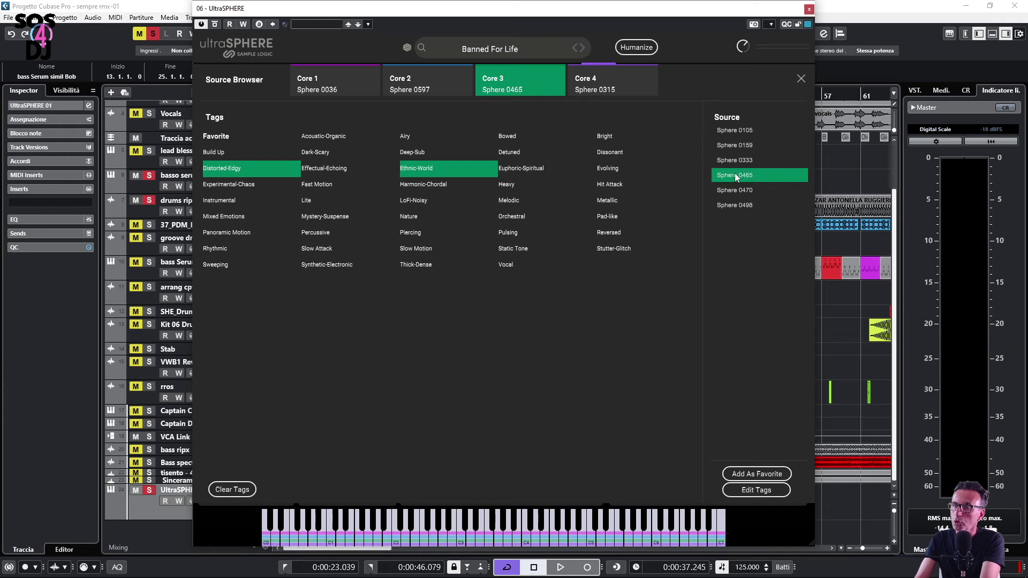
left_click(214, 264)
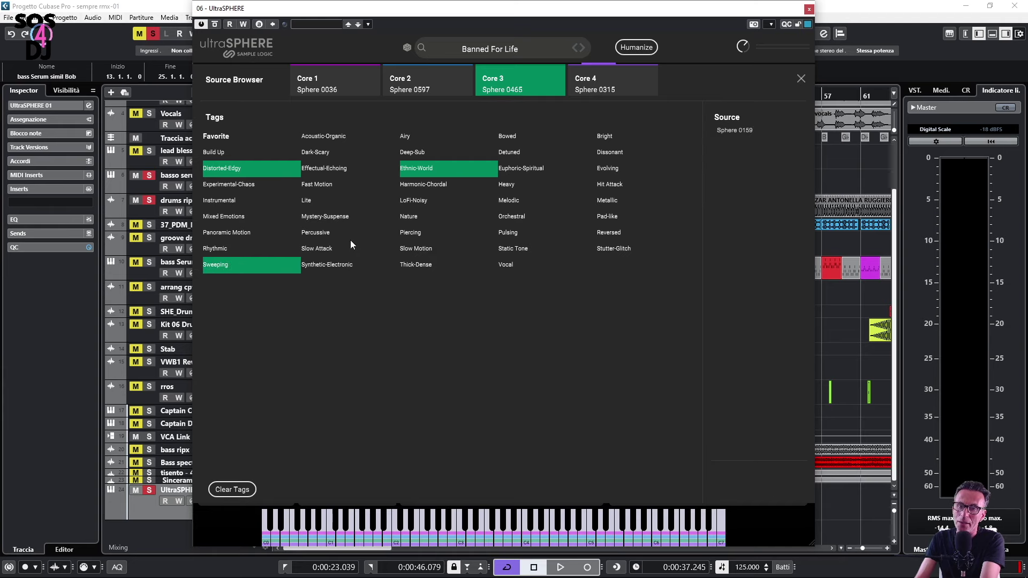
Step: Assign Sphere 1385 to Core 4 after changing the tag filter, and close the Source Browser
left_click(609, 89)
left_click(424, 154)
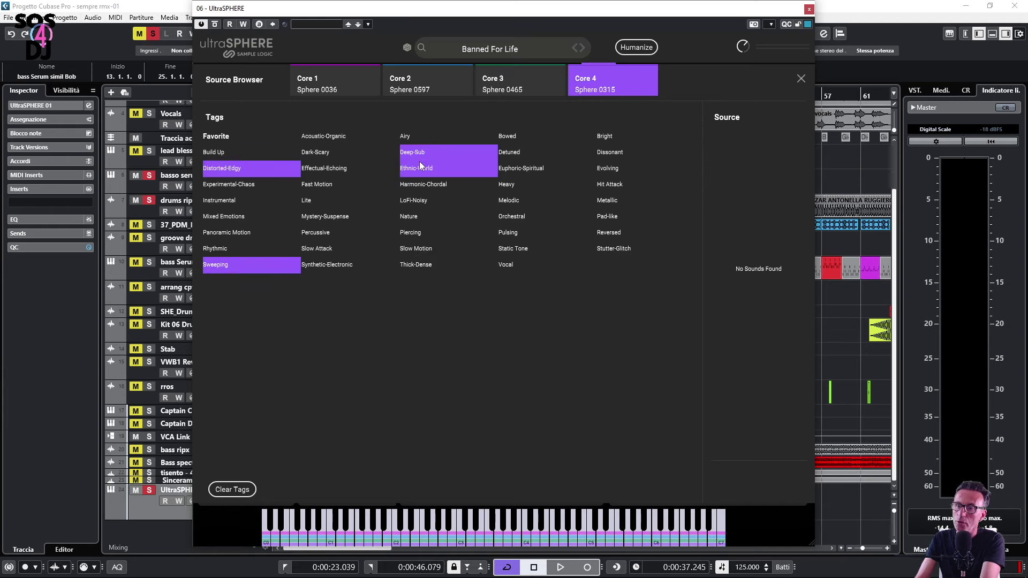
left_click(800, 77)
Step: Shift the X/Y mix point up and to the right and solo all four cores
left_click_drag(502, 232, 531, 214)
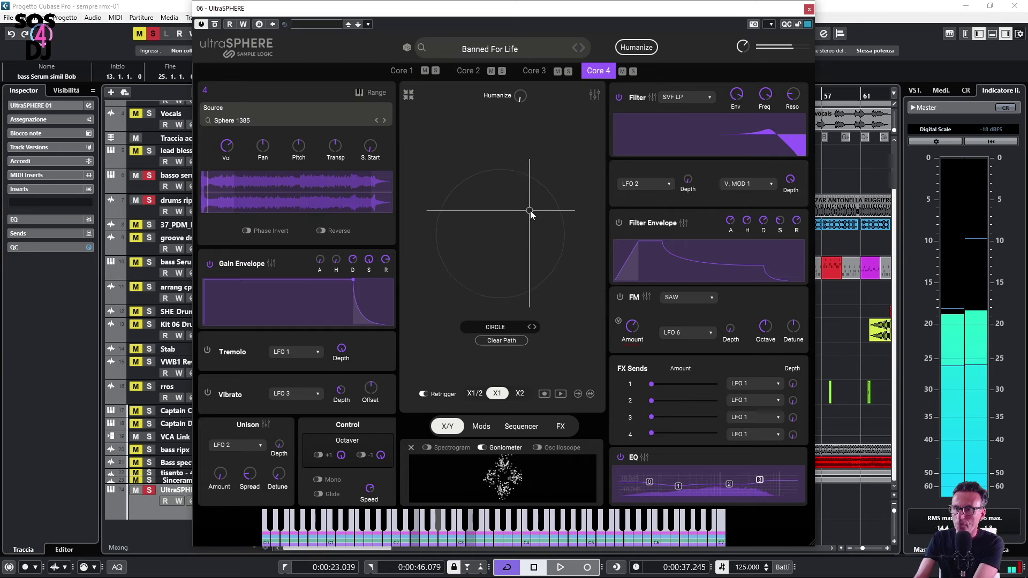
left_click_drag(435, 71, 633, 71)
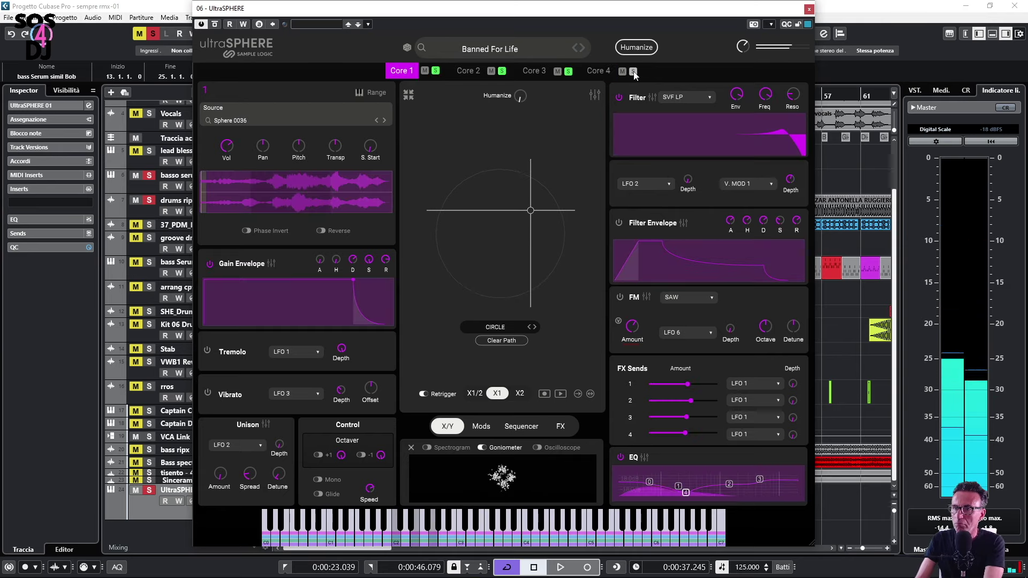
Step: View the Core 4 and Core 3 settings, and remove the solo from Cores 1, 2 and 3
left_click(598, 71)
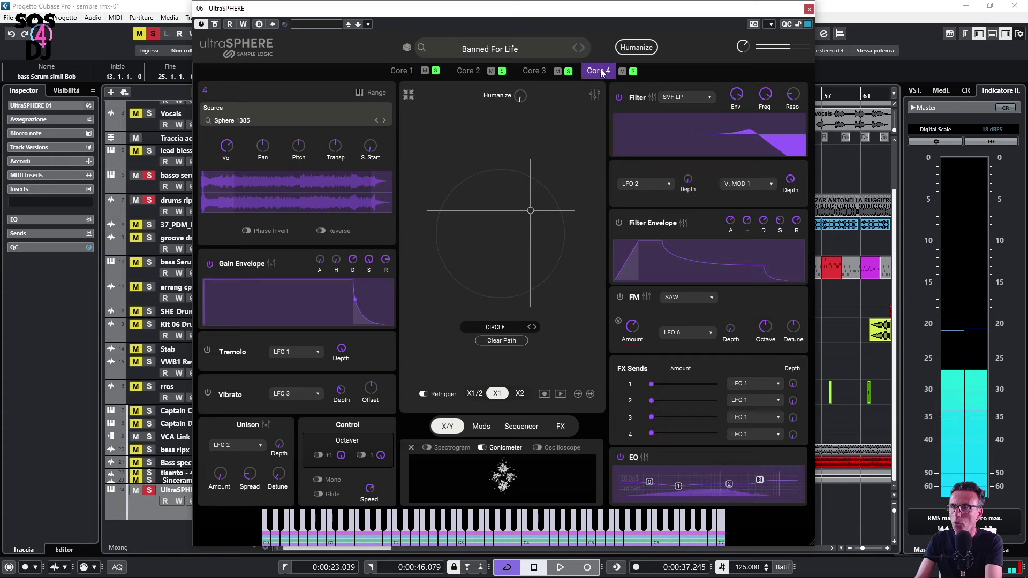
left_click(540, 73)
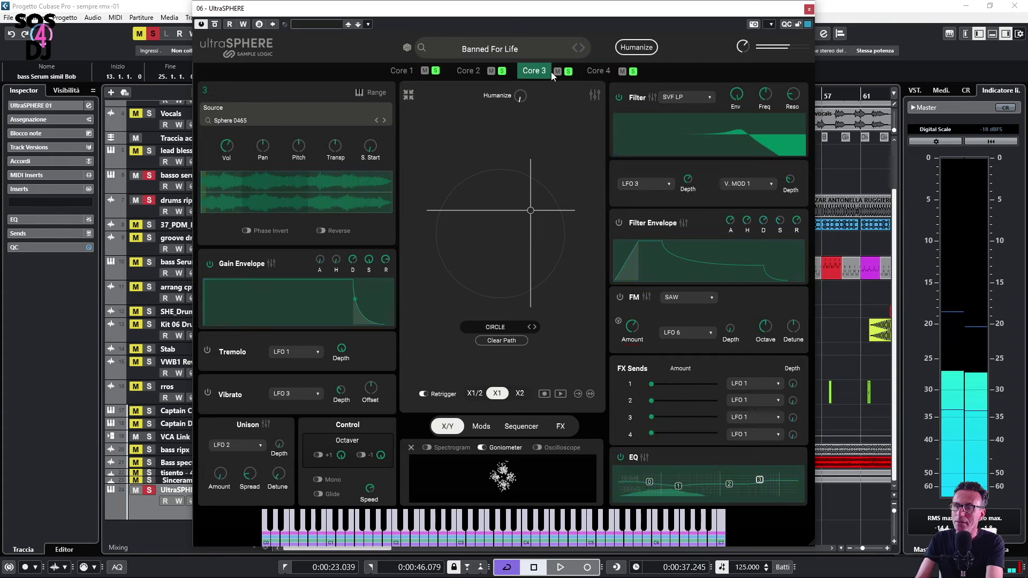
left_click(568, 71)
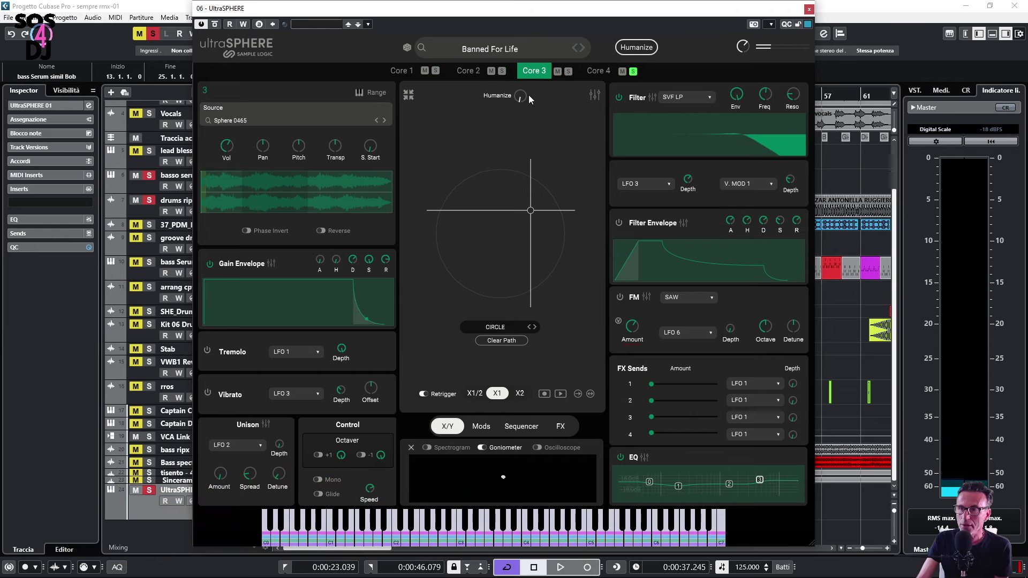
Step: Open the Instrument Browser and audition the Celestial Whispers preset followed by Centrifugal Forces
left_click(574, 49)
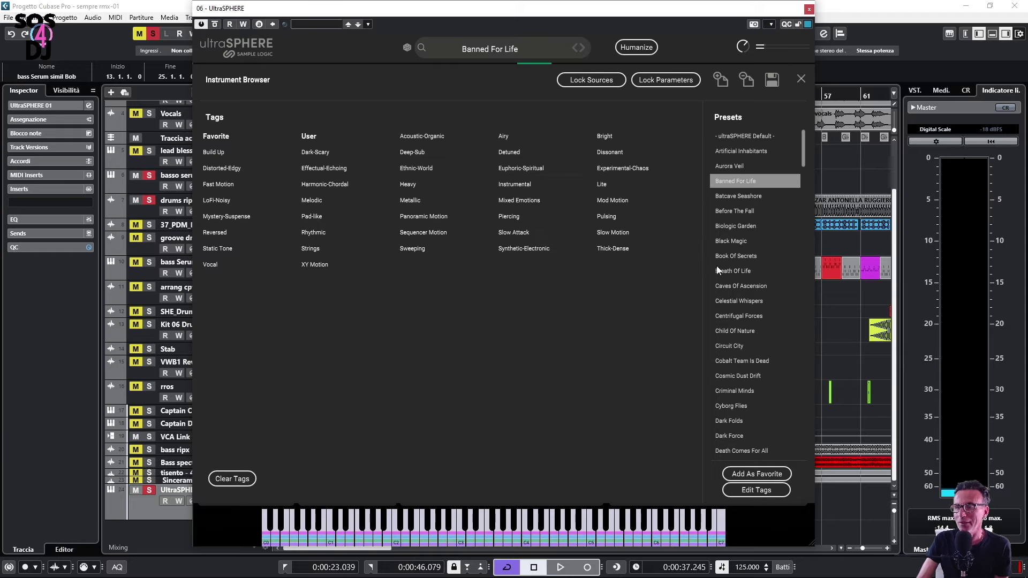
left_click(735, 302)
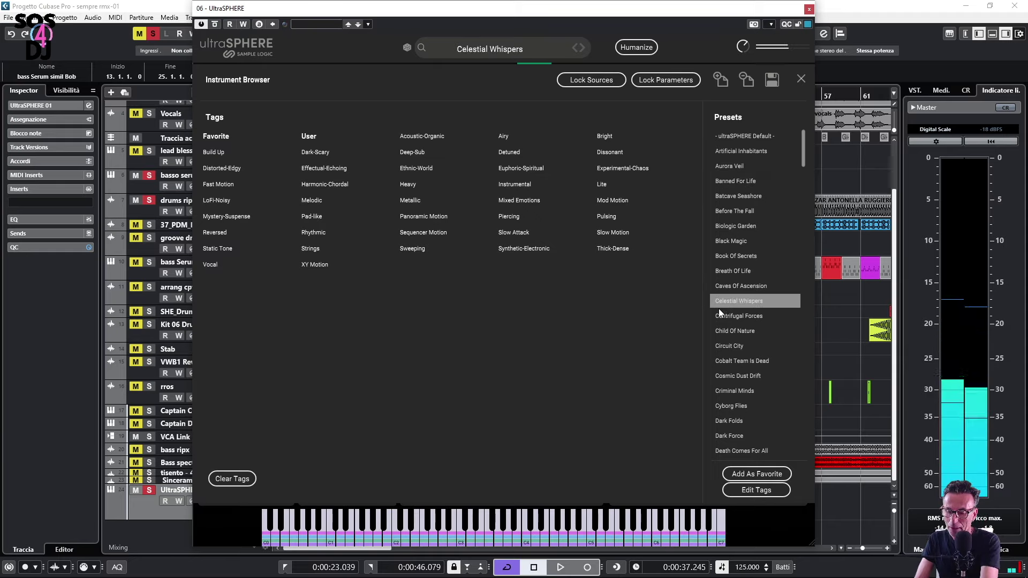
left_click(729, 316)
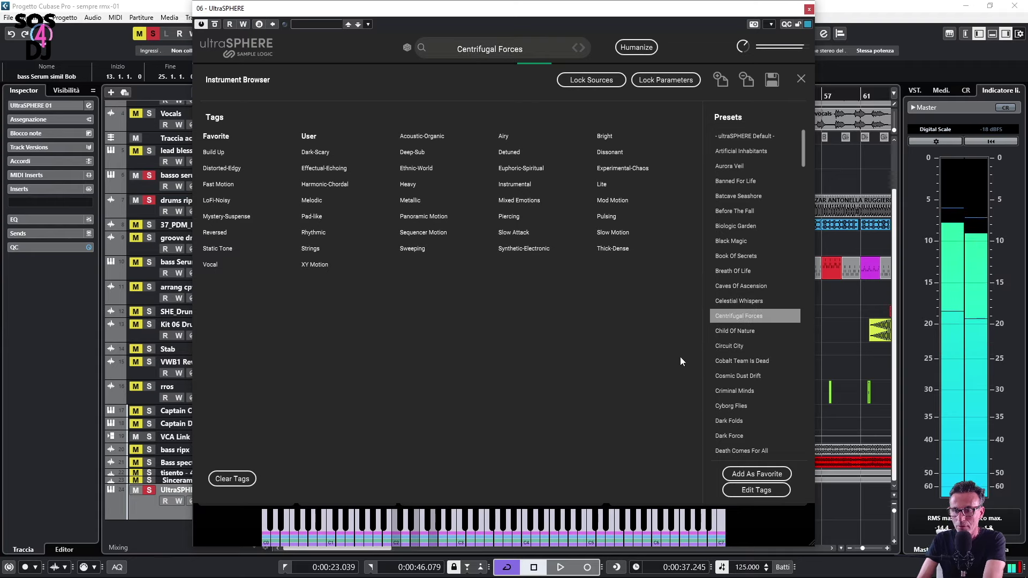
Step: Load the Cosmic Dust Drift preset and filter the preset list by the Sweeping and Vocal tags, closing the Instrument Browser when done
left_click(721, 371)
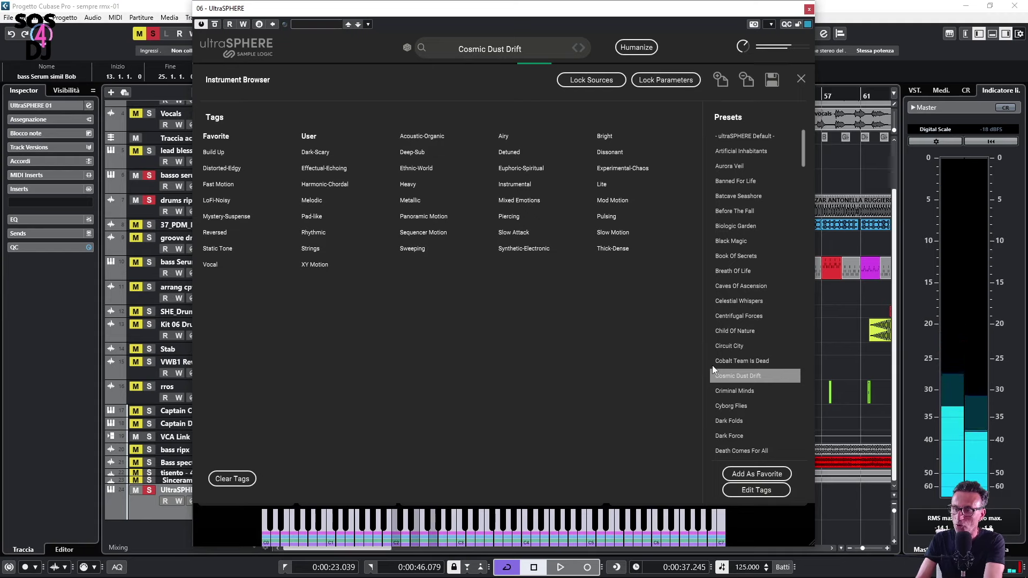
left_click(413, 249)
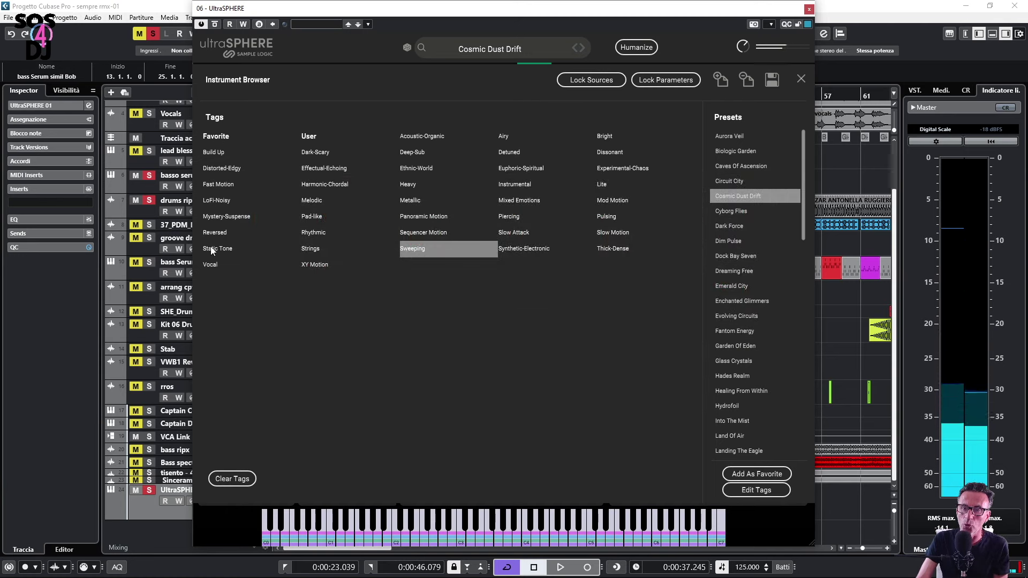
left_click(212, 267)
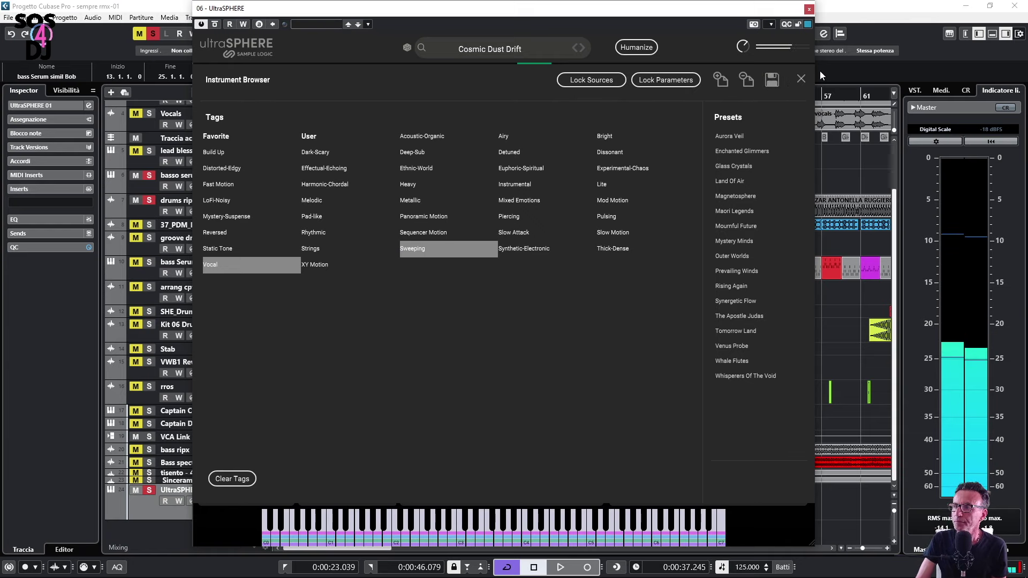
left_click(801, 79)
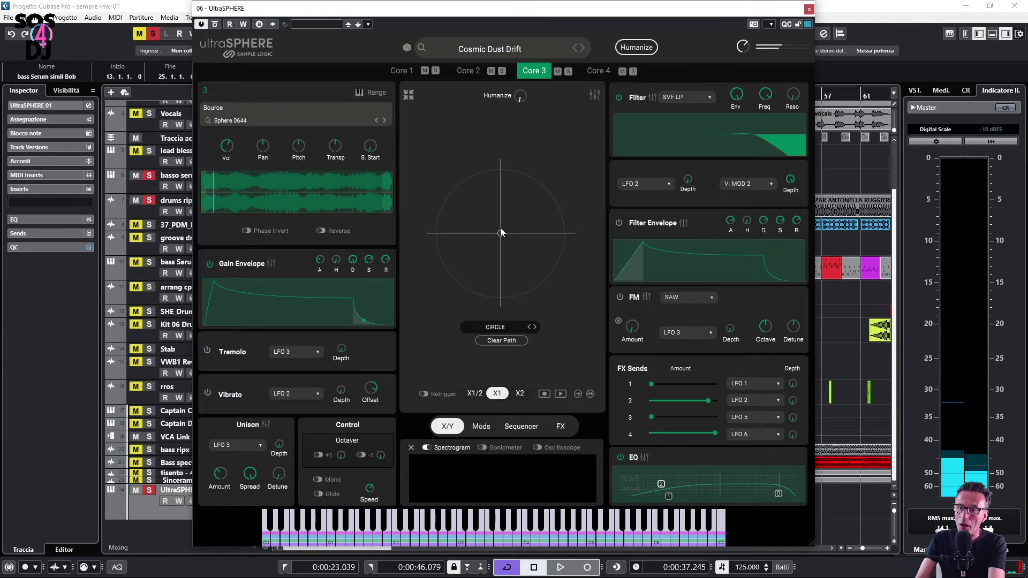
Step: Shift the X/Y mix point left of centre and bend the Key Mod 1 modulation curve upward near its start
left_click_drag(462, 204, 471, 226)
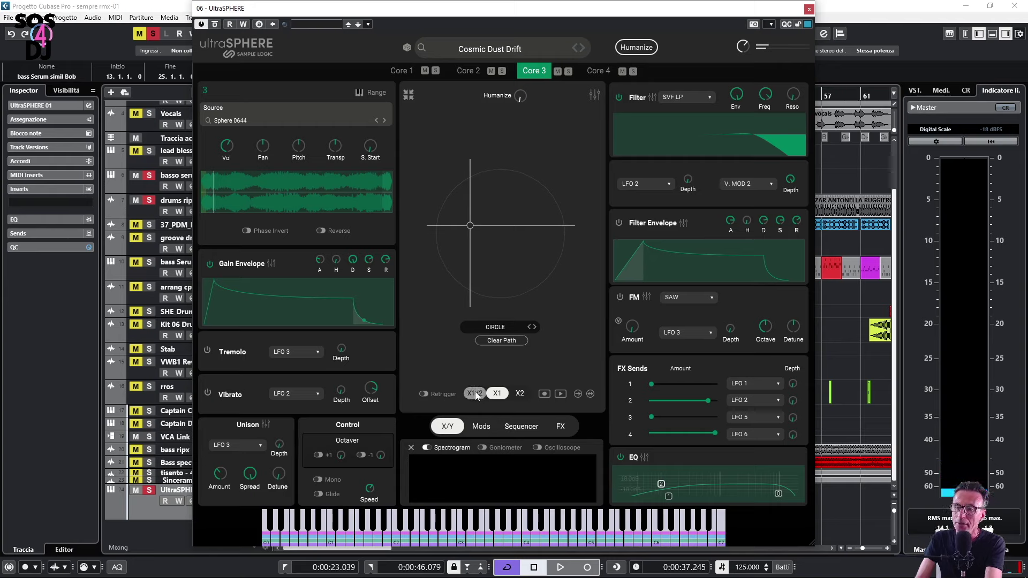
left_click(479, 426)
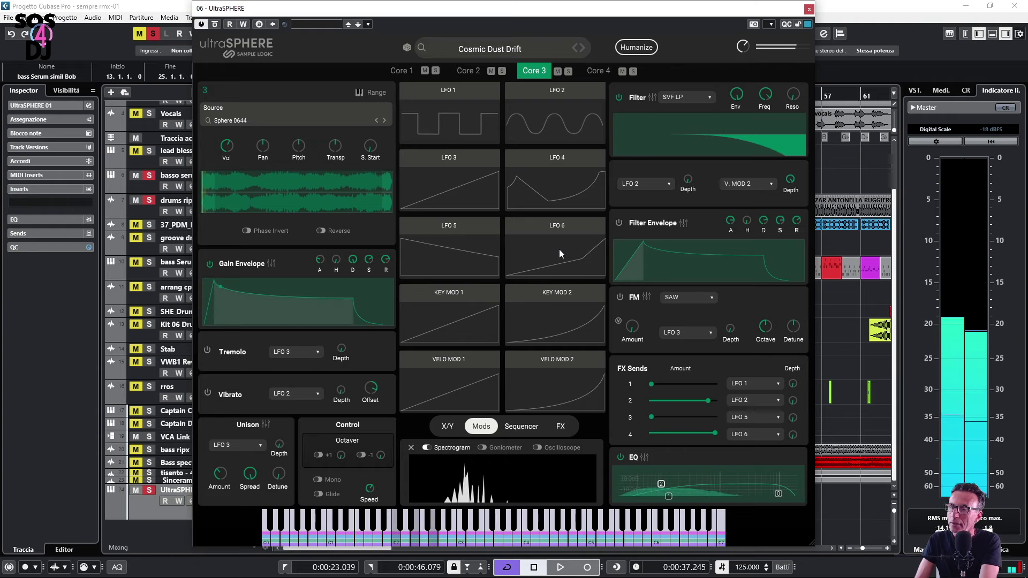
left_click(450, 317)
left_click_drag(450, 318, 413, 239)
left_click(652, 154)
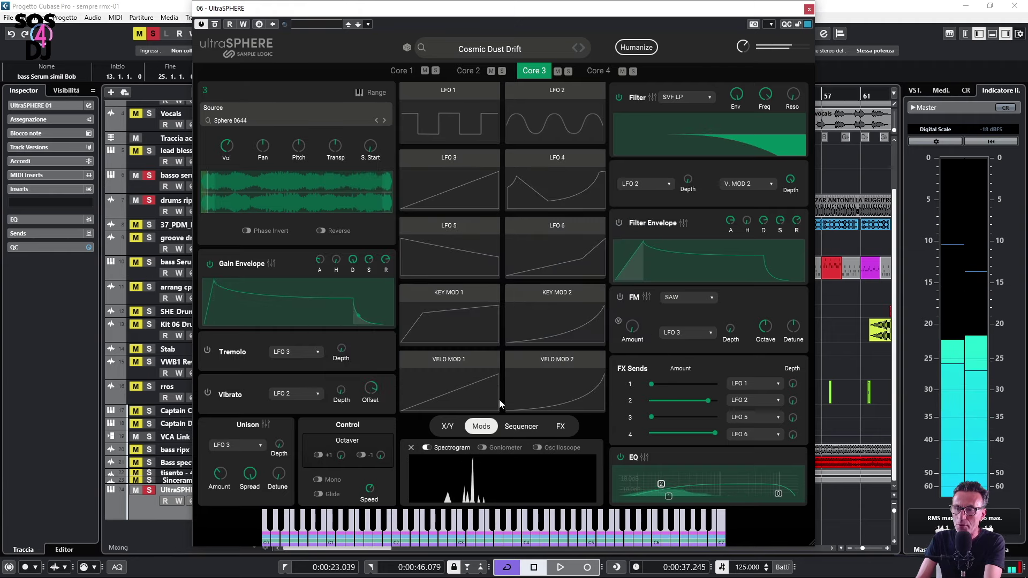
Step: Turn on Arp 1 in the sequencer and set the direction of Arp 2 to down
left_click(521, 426)
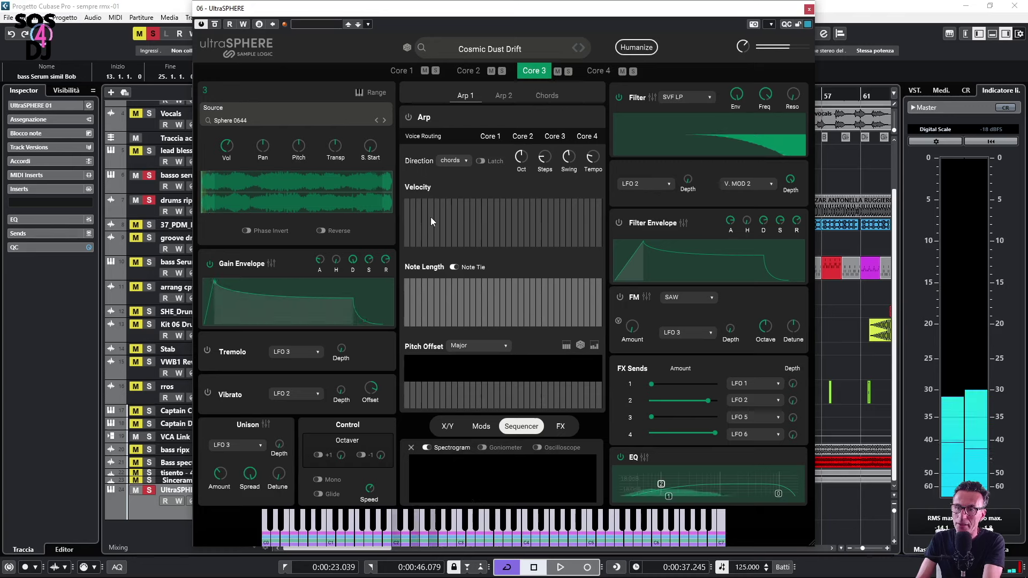
left_click(408, 117)
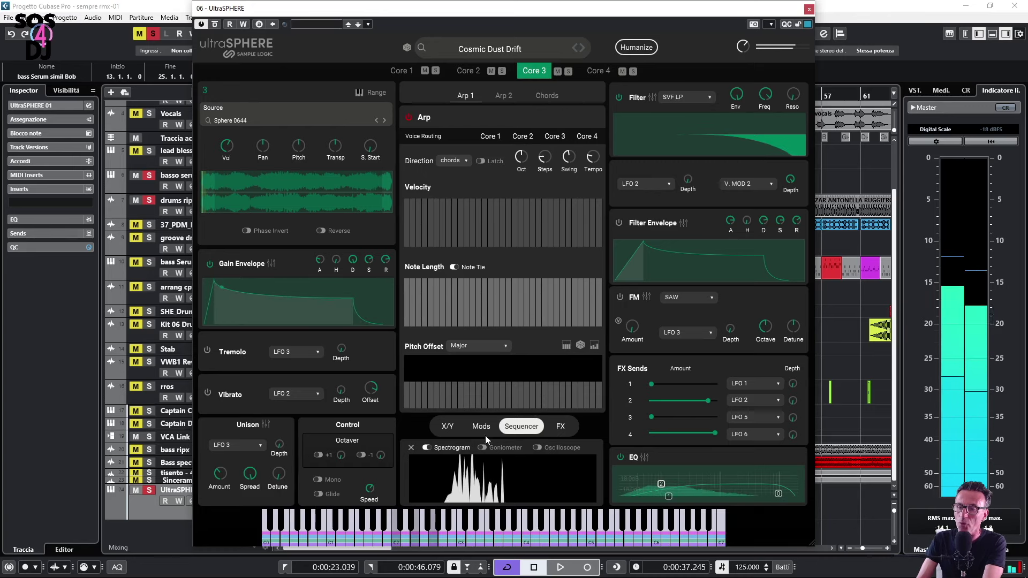
left_click(506, 96)
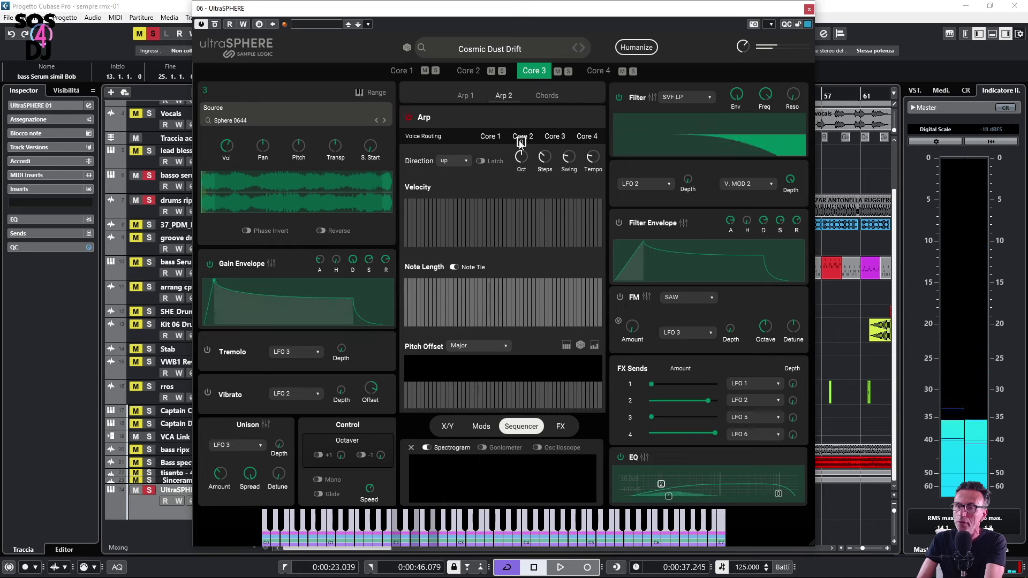
left_click(466, 161)
left_click(465, 184)
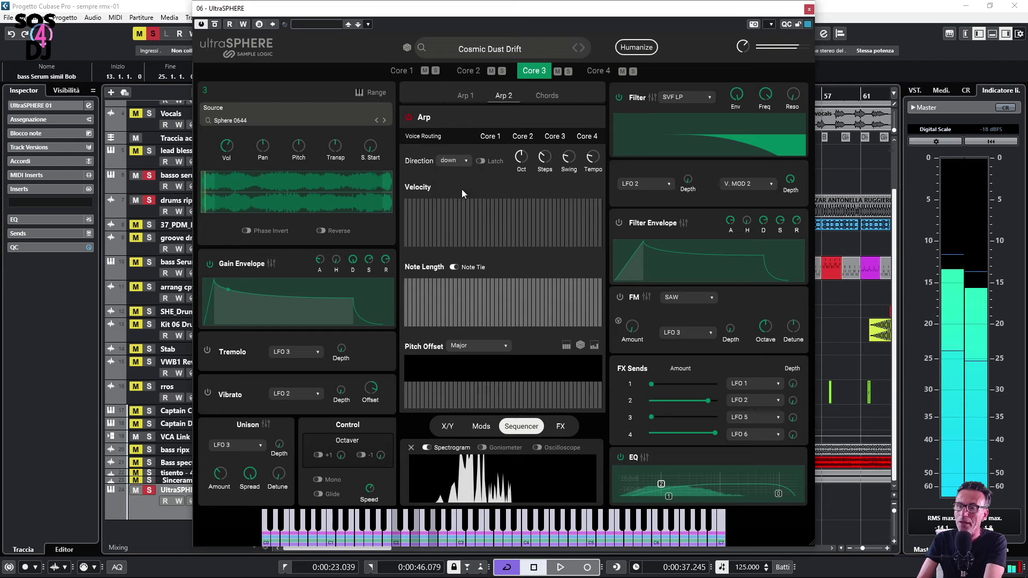
Step: Set the Trigger 10 chord to root note F, chord type min and octave -2, and select Trigger 8
left_click(546, 97)
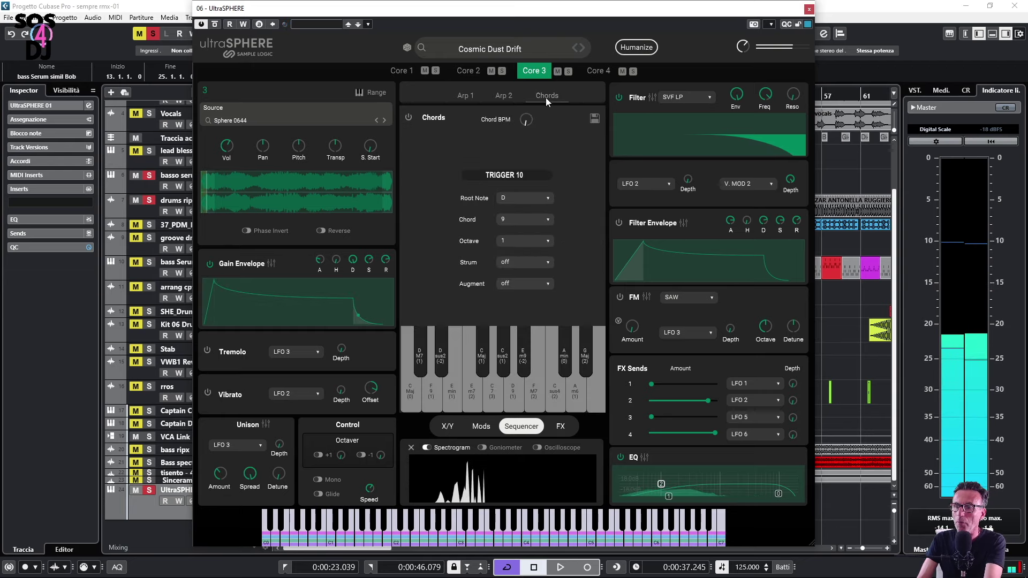
left_click(535, 198)
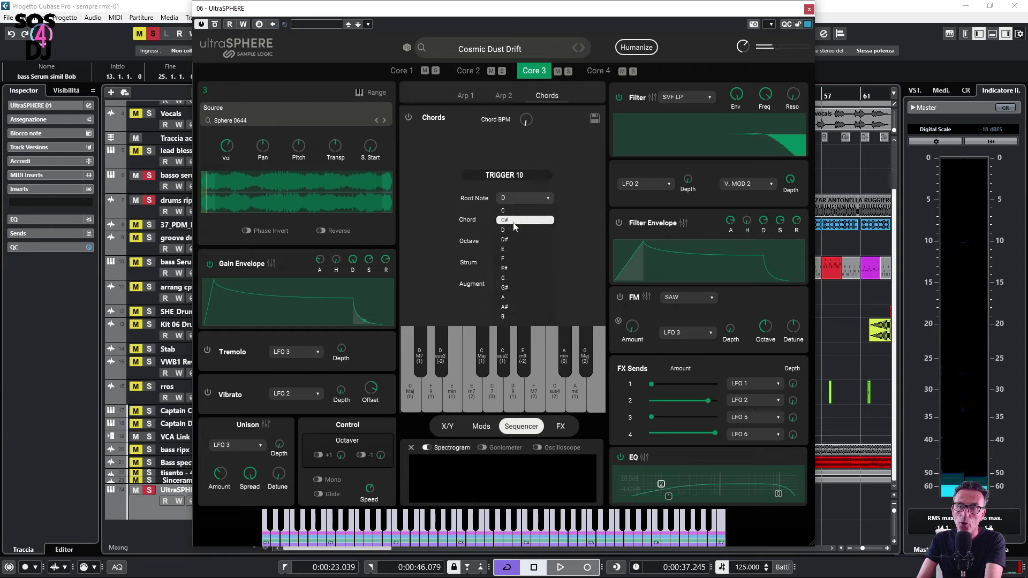
left_click(512, 259)
left_click(525, 218)
left_click(511, 241)
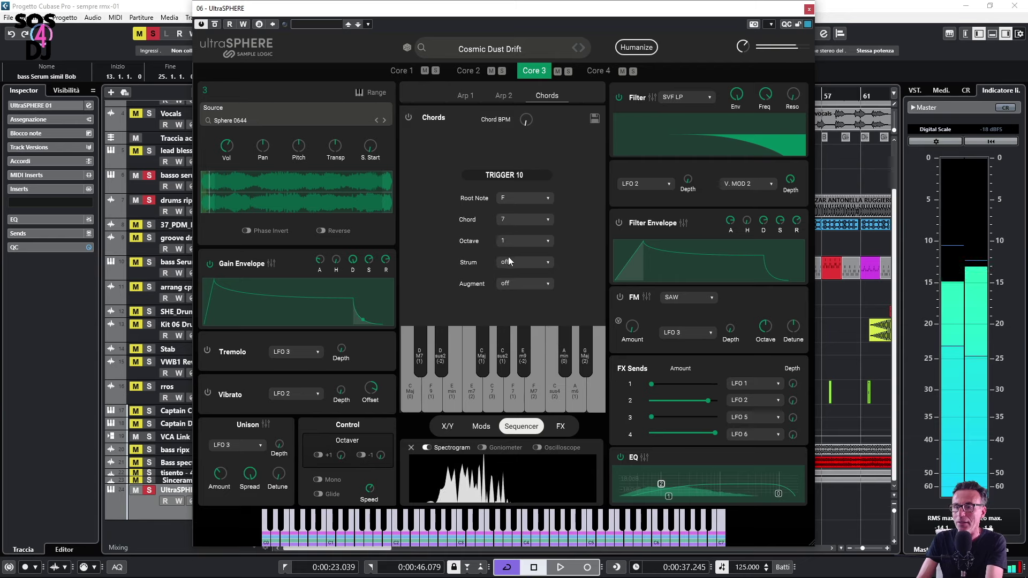
left_click(513, 223)
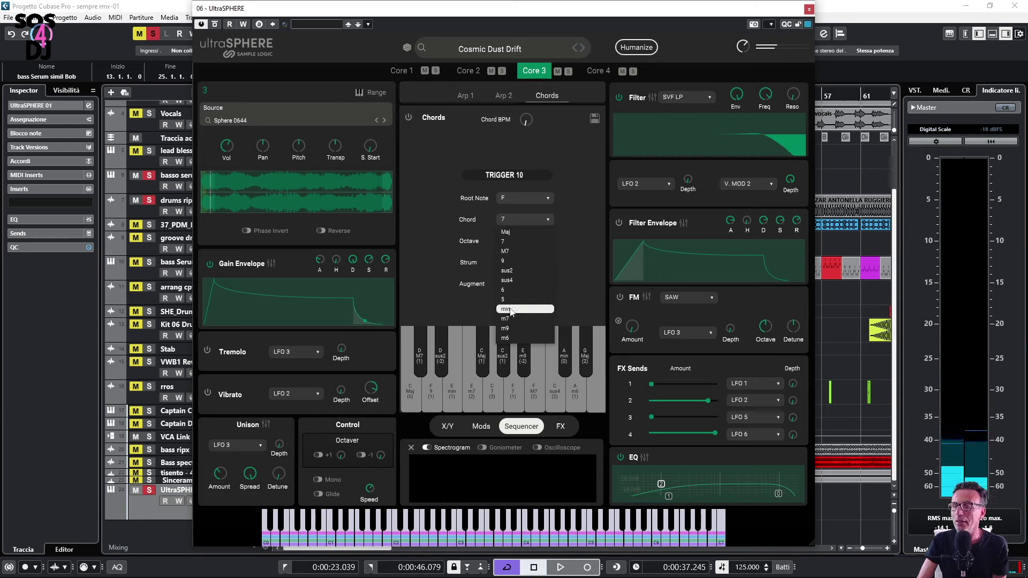
left_click(509, 309)
left_click(522, 239)
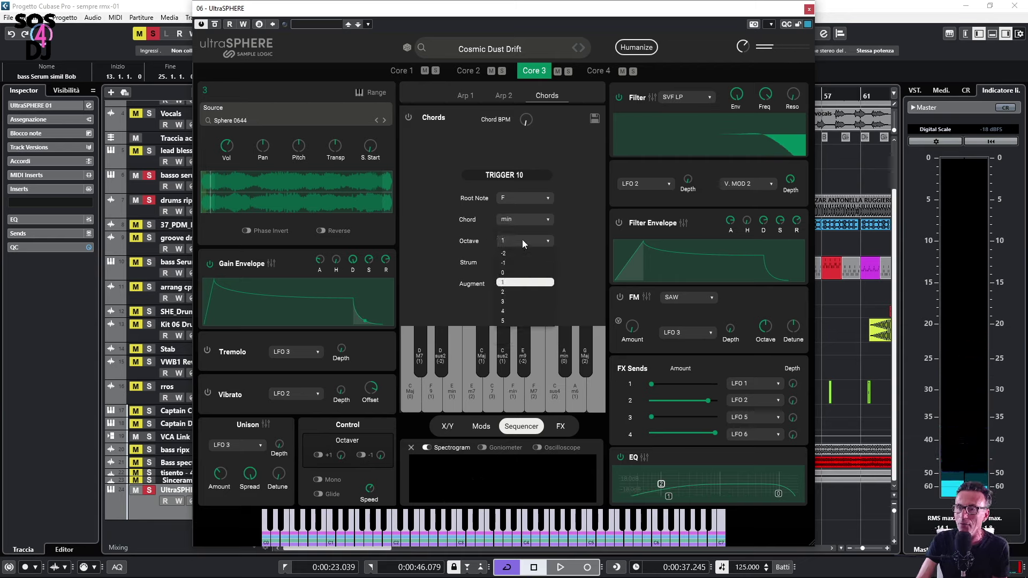
left_click(511, 250)
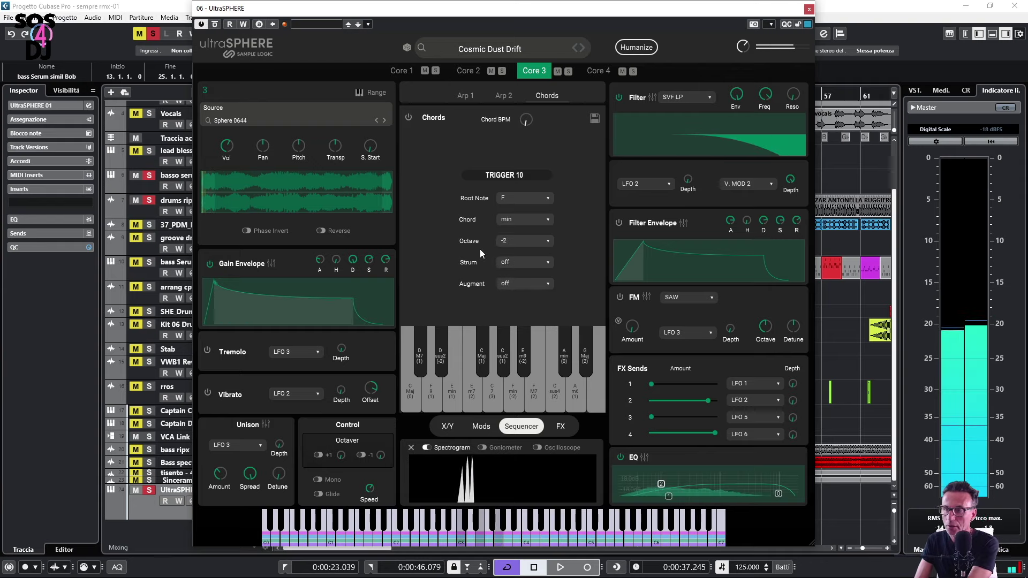
left_click(495, 394)
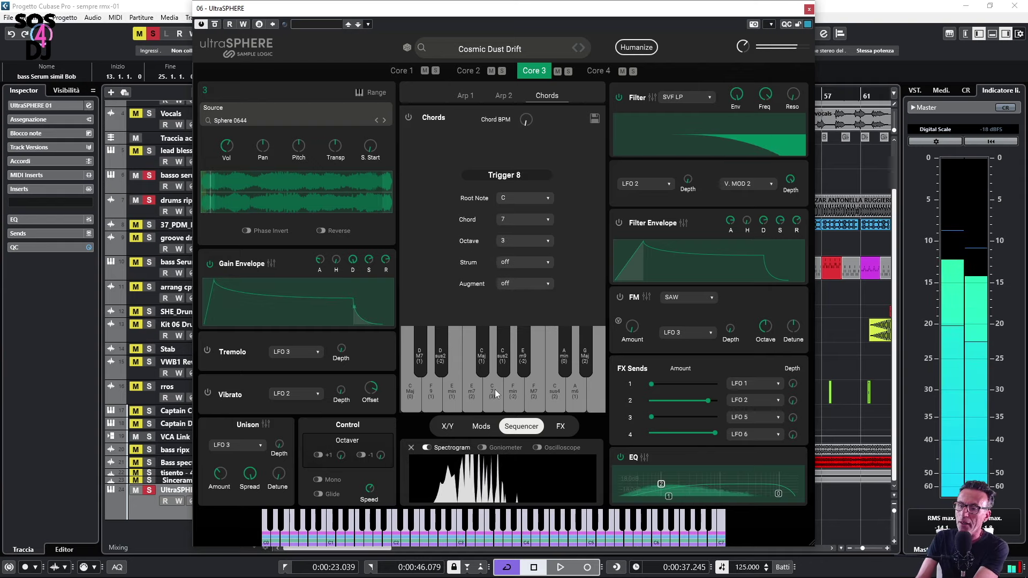
Step: Examine the Send FX and Master FX chains and the effect types available for their first slots
left_click(560, 426)
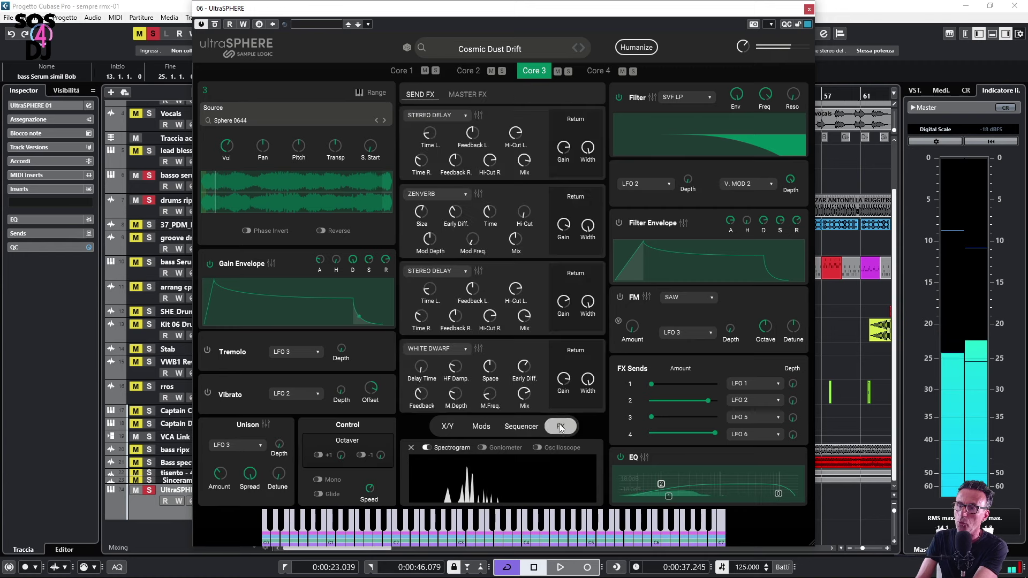
left_click(464, 115)
left_click(444, 105)
left_click(470, 95)
left_click(419, 95)
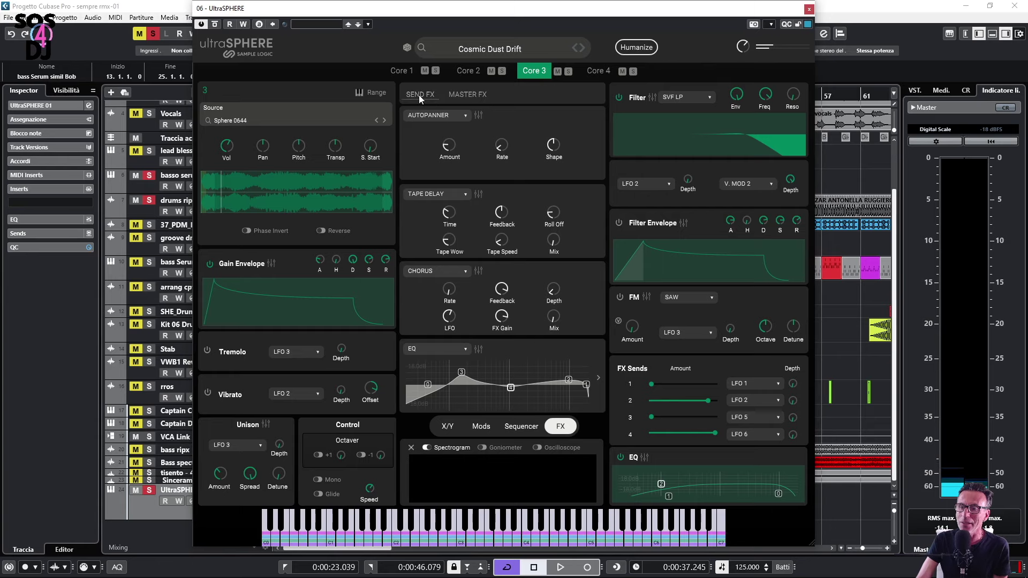
left_click(464, 115)
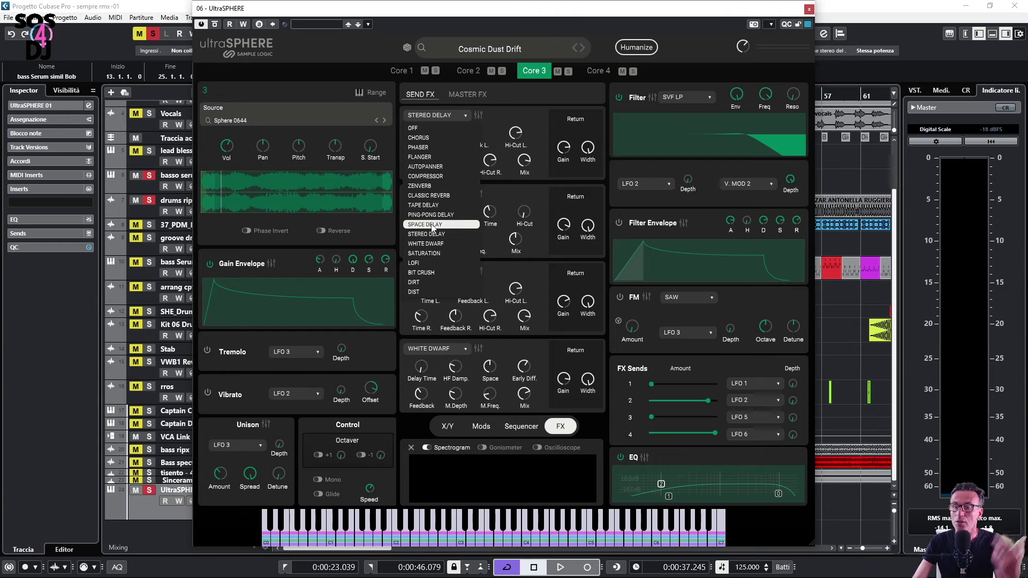
left_click(469, 94)
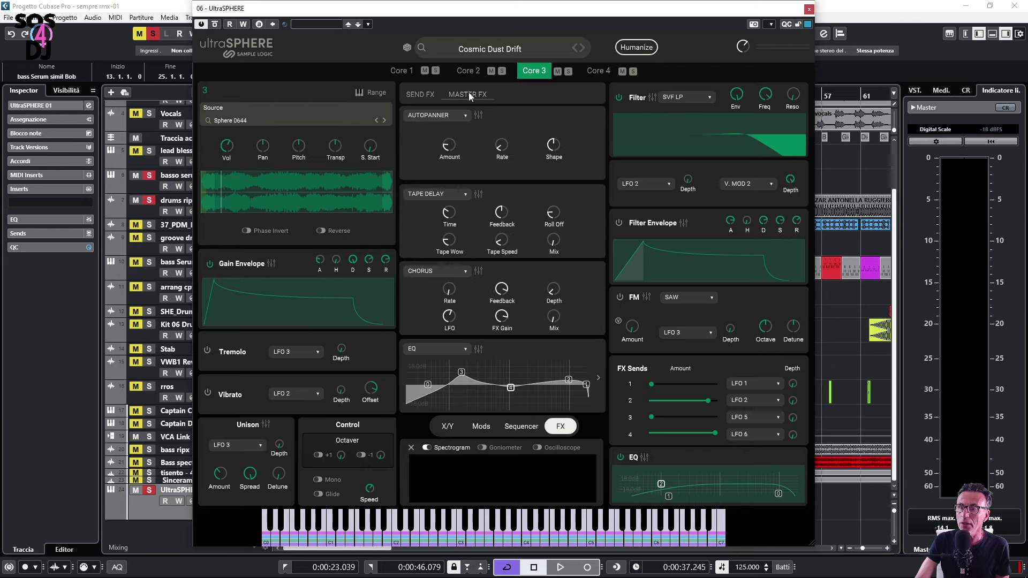
left_click(464, 115)
left_click(465, 115)
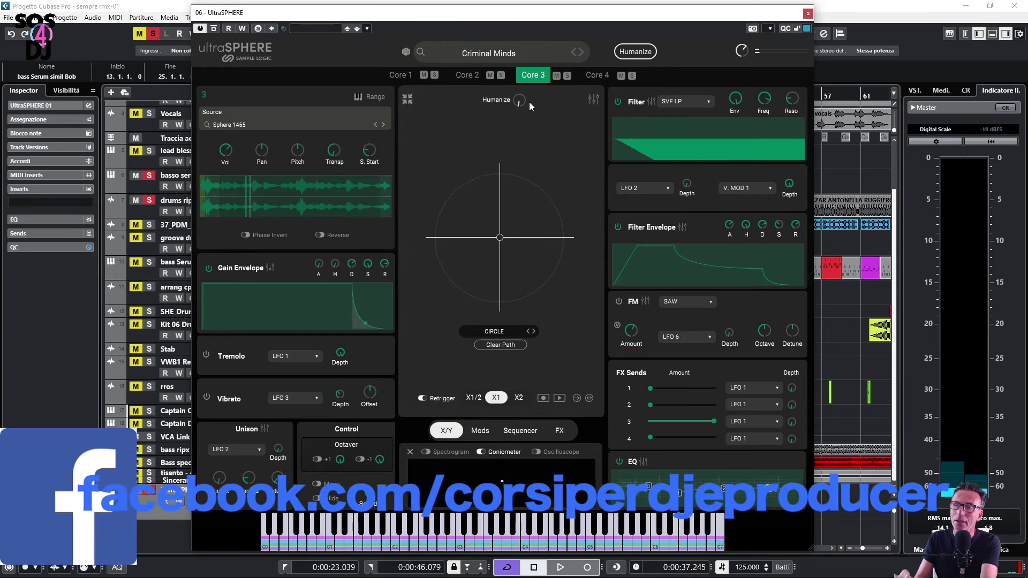
Step: Advance to the Cyborg Flies preset and audition it
left_click(583, 53)
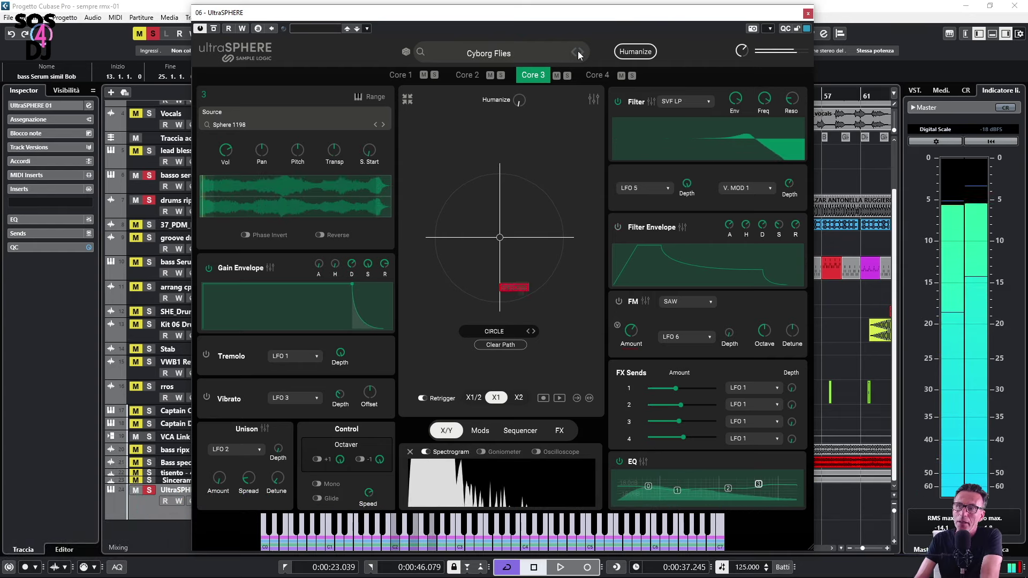
left_click(579, 51)
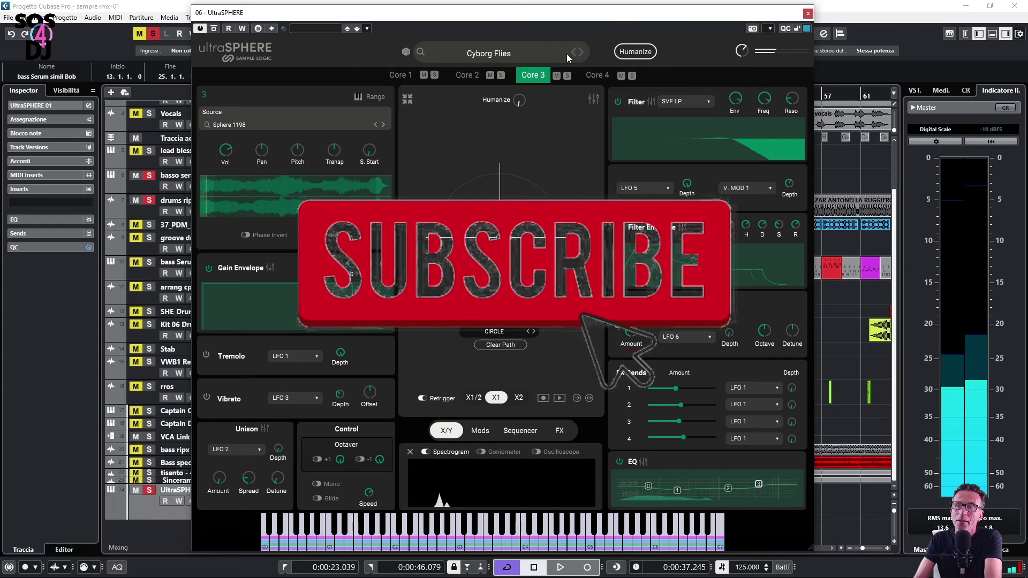
left_click(518, 57)
left_click(509, 173)
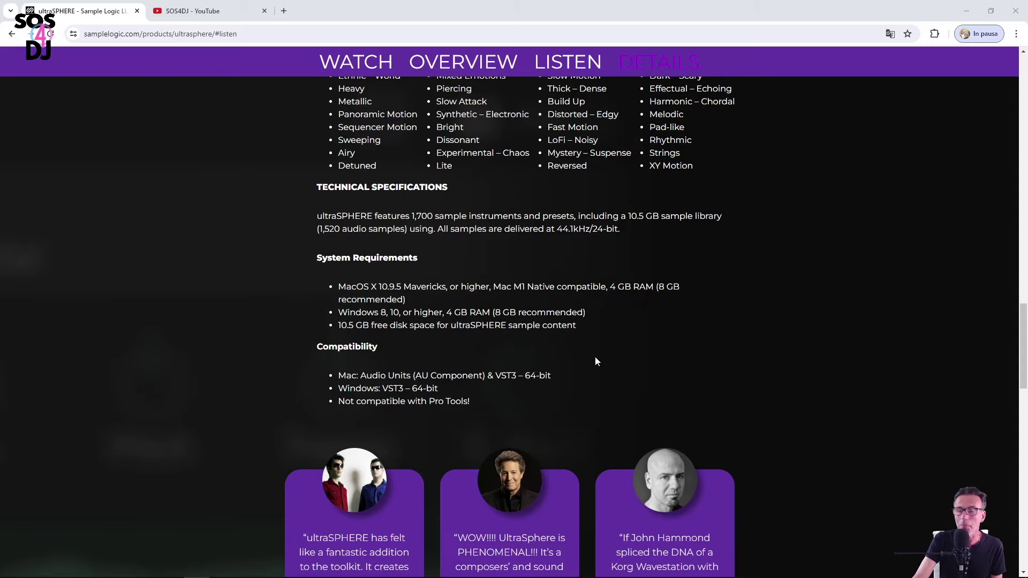
Step: Review the feature summary and price on Sample Logic's ultraSPHERE product page in the browser
scroll(594, 370, "up", 15)
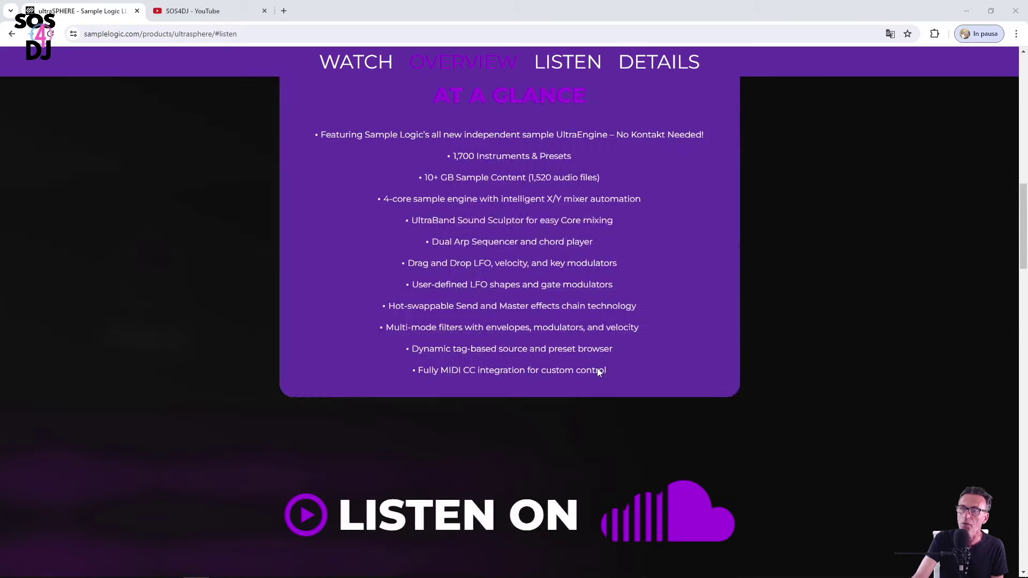
scroll(598, 373, "up", 5)
scroll(619, 377, "down", 3)
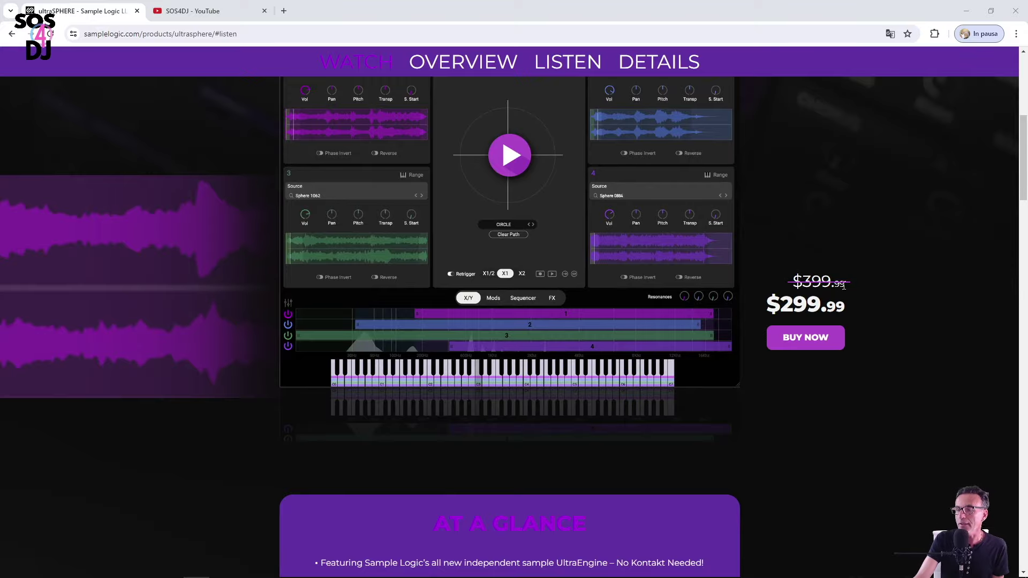
scroll(852, 305, "up", 6)
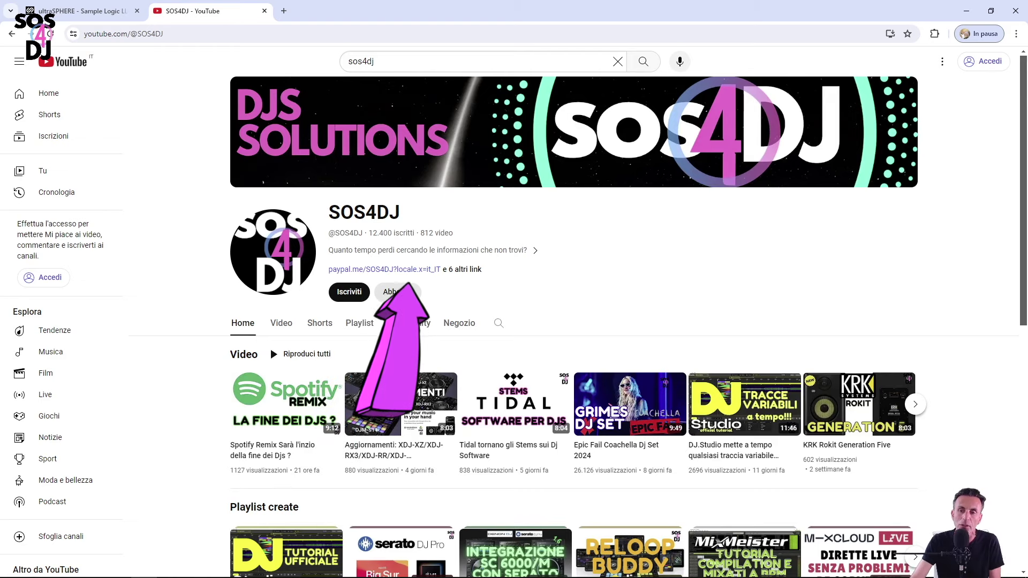
Step: Browse the uploaded videos of the SOS4DJ YouTube channel and open its playlists
left_click(282, 324)
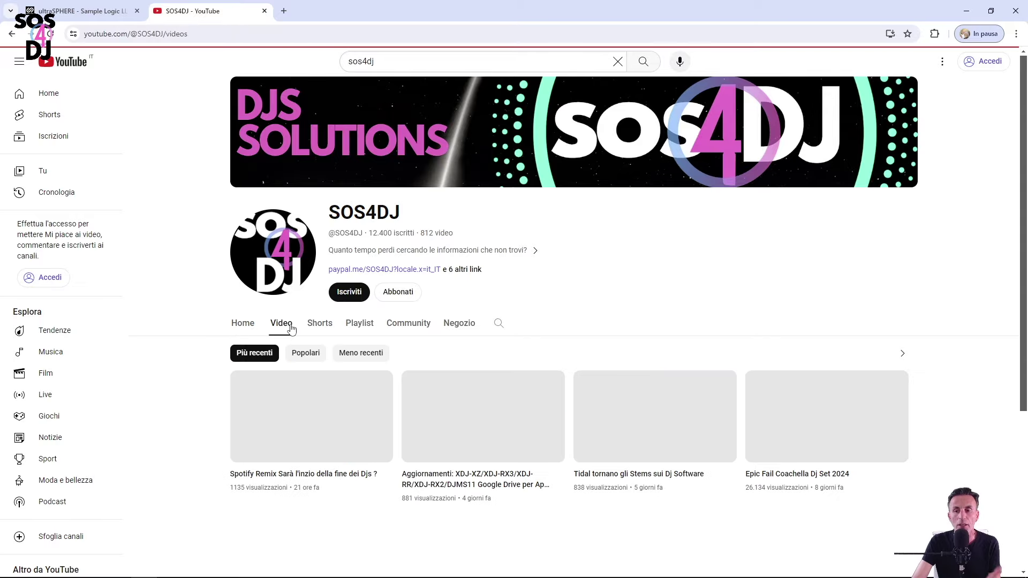
scroll(753, 343, "down", 5)
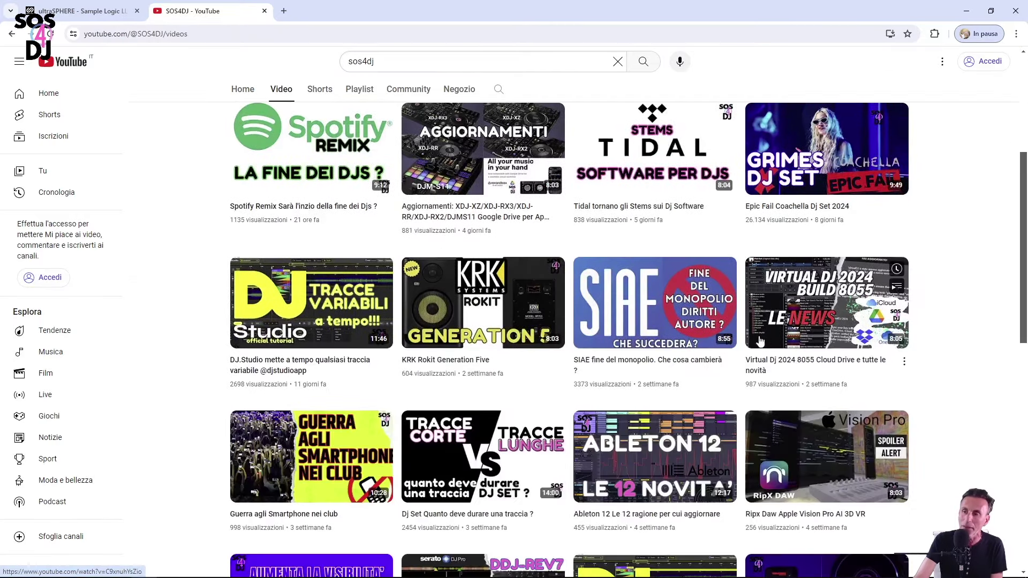
scroll(760, 340, "down", 9)
scroll(755, 343, "up", 10)
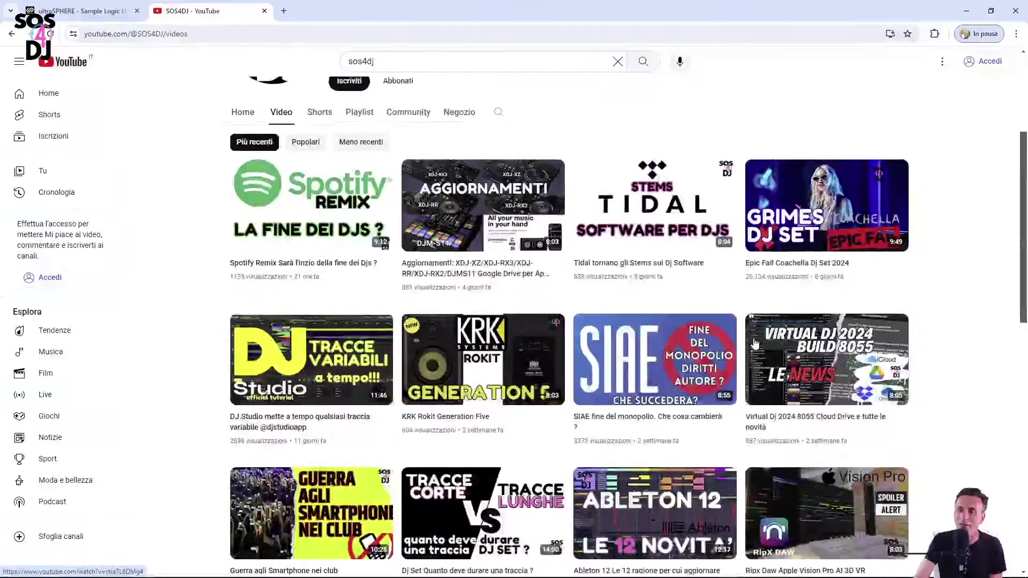
scroll(755, 343, "up", 4)
left_click(358, 327)
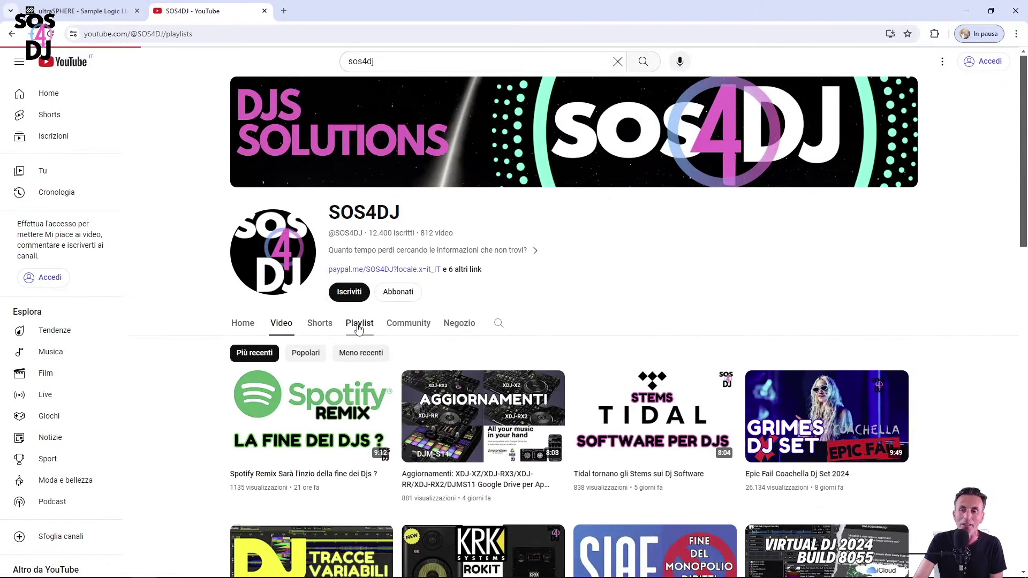